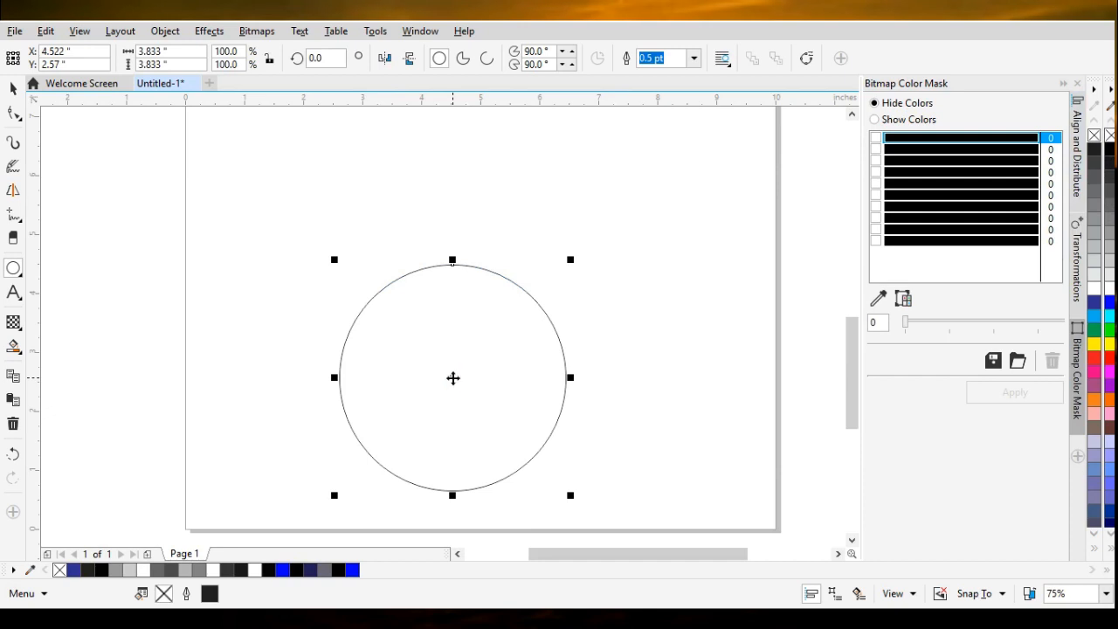
Offset a copy of the circle diagonally upward so it overlaps the original, centred at about X 4.953, Y 3.458 inches.
click(452, 377)
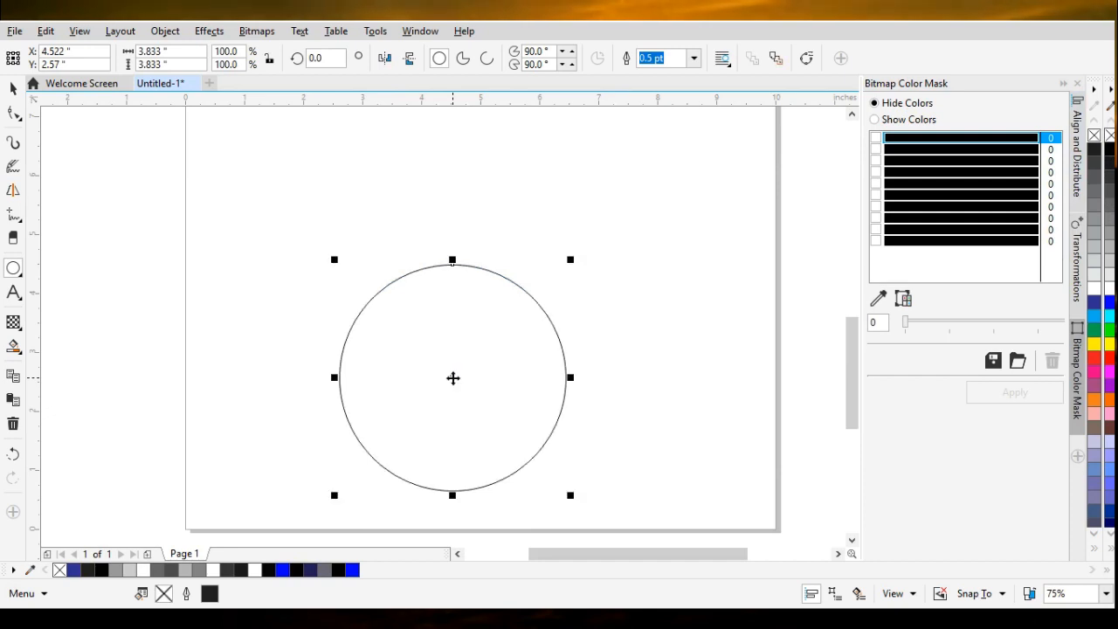
click(451, 377)
drag(452, 378, 478, 326)
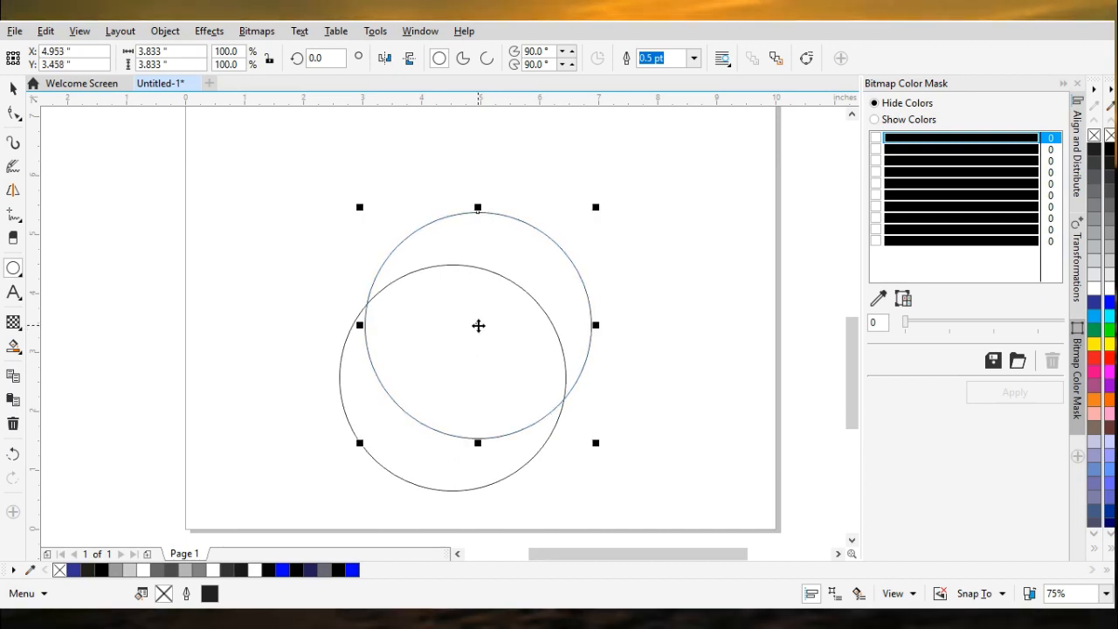
Select both overlapping circles and apply Back Minus Front to leave a crescent.
click(14, 89)
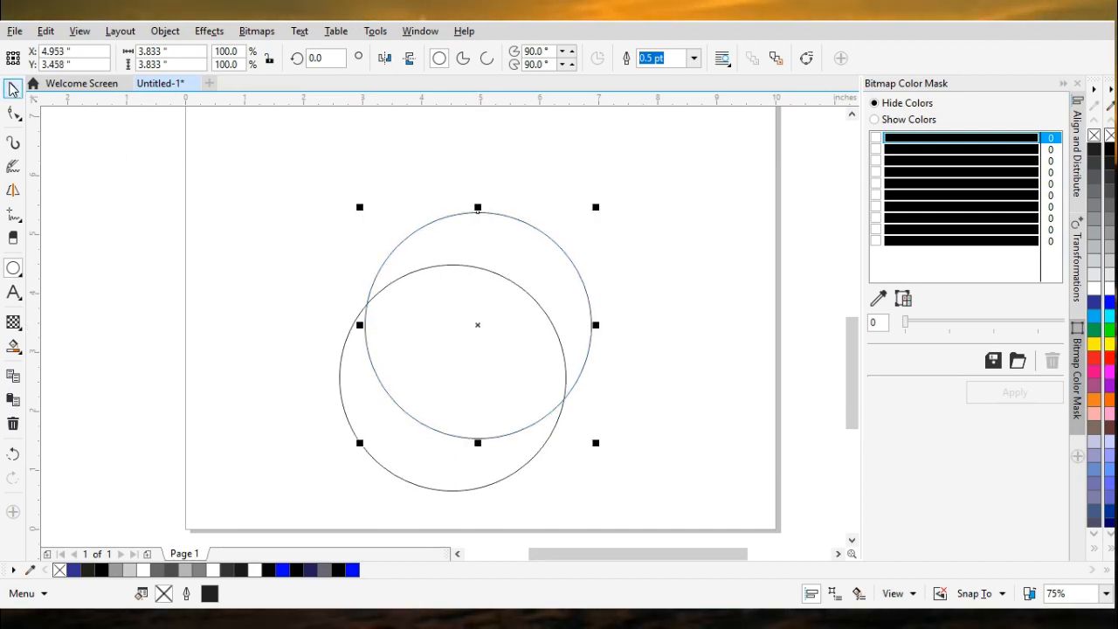
drag(278, 177, 623, 510)
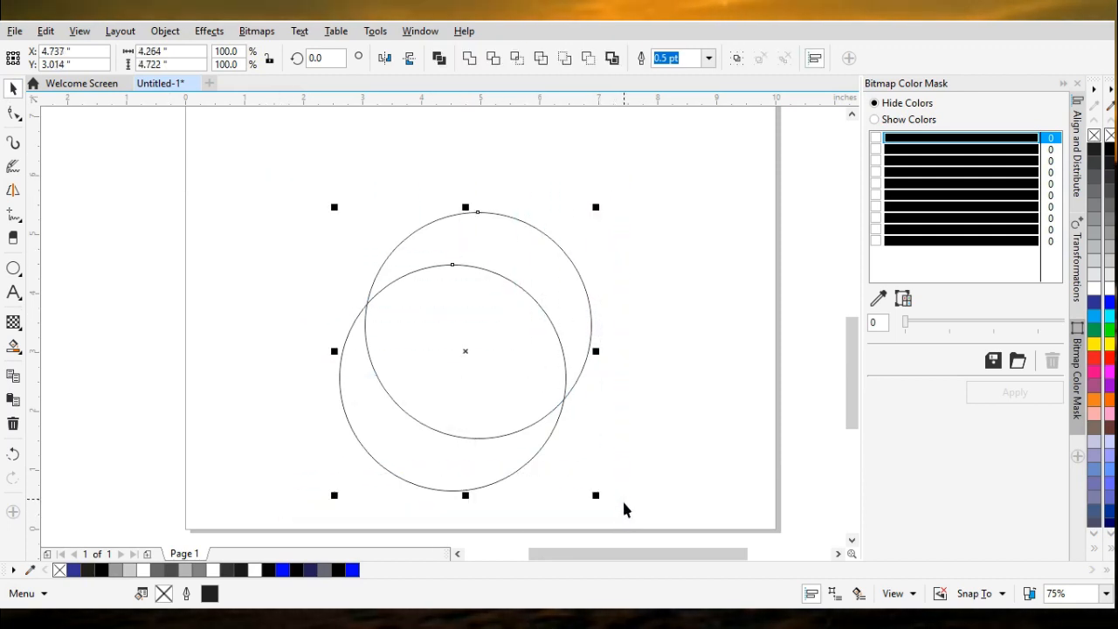
click(588, 59)
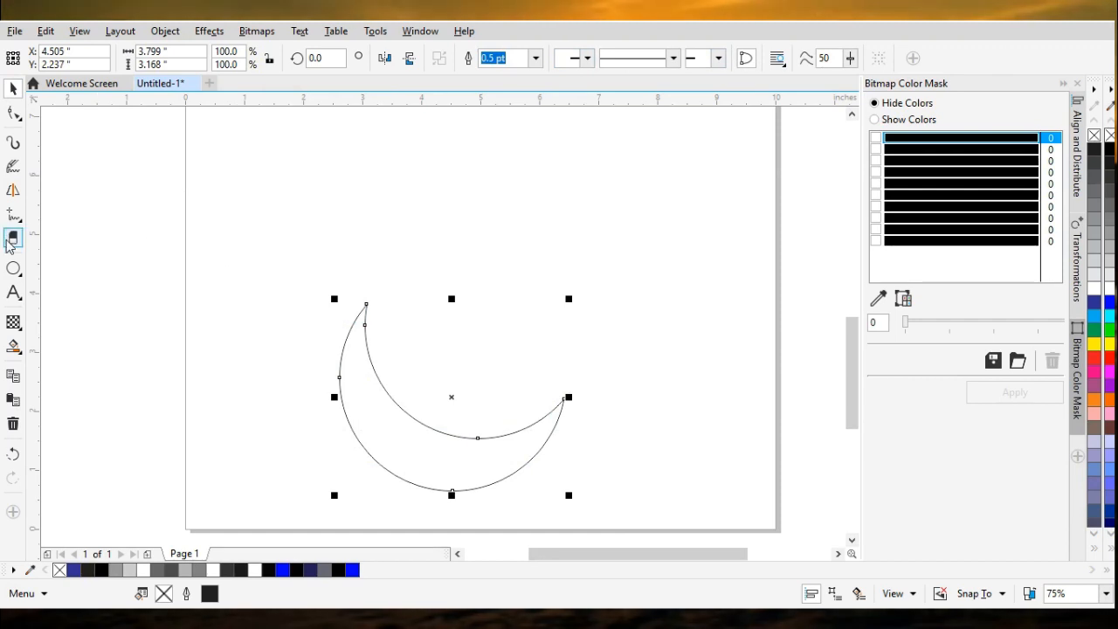
Draw an unfilled ellipse about 1.736 by 1.153 inches just above the crescent's upper tip.
click(13, 269)
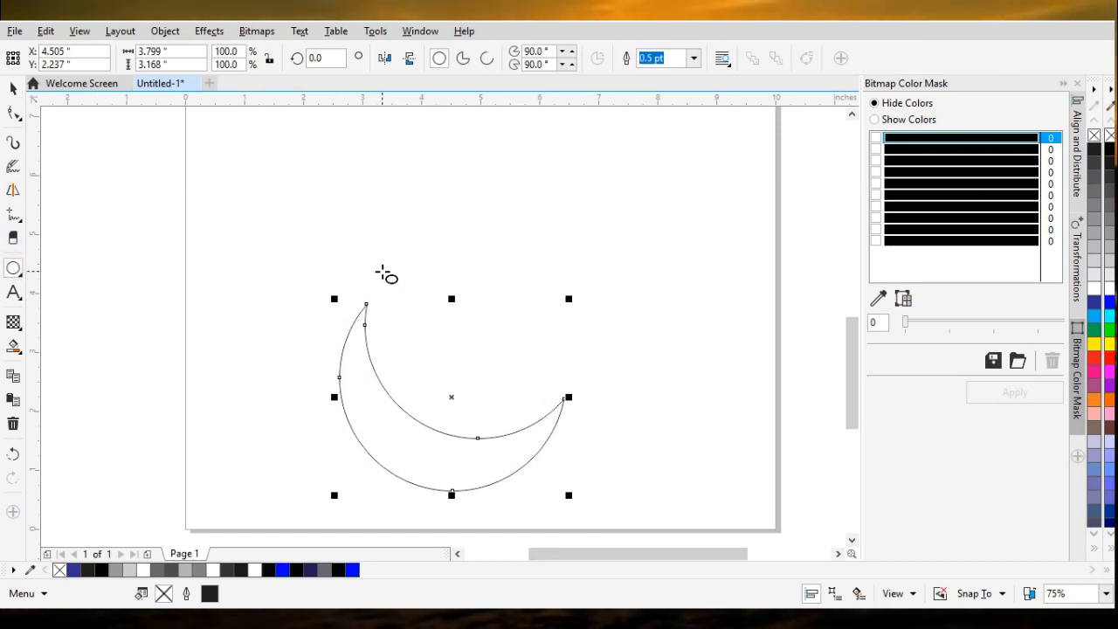
drag(381, 272, 488, 341)
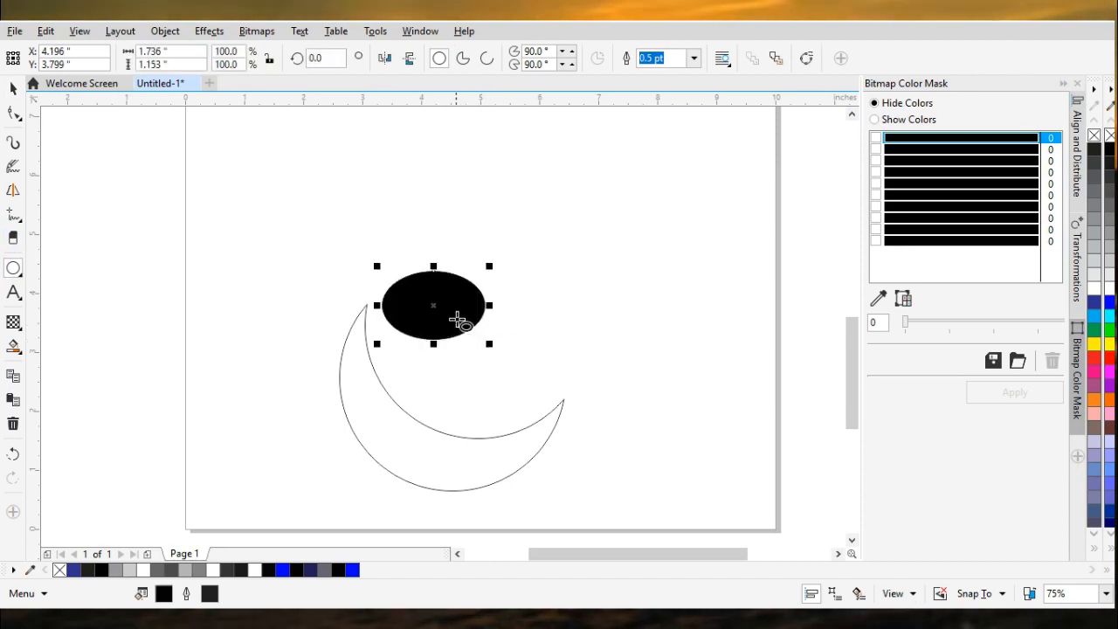
click(1108, 135)
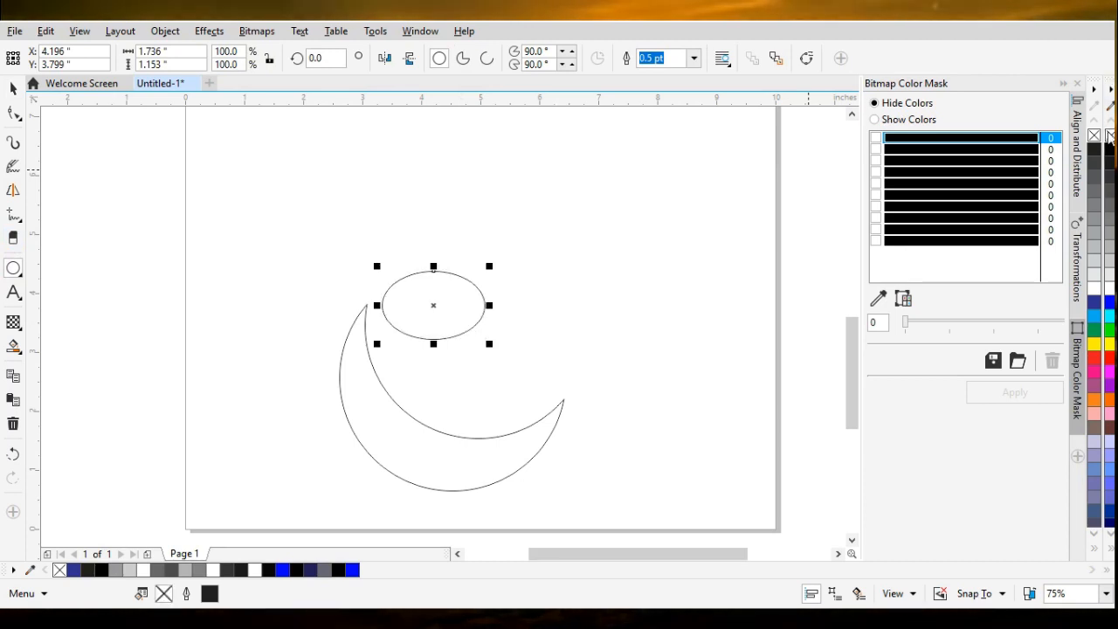
click(439, 298)
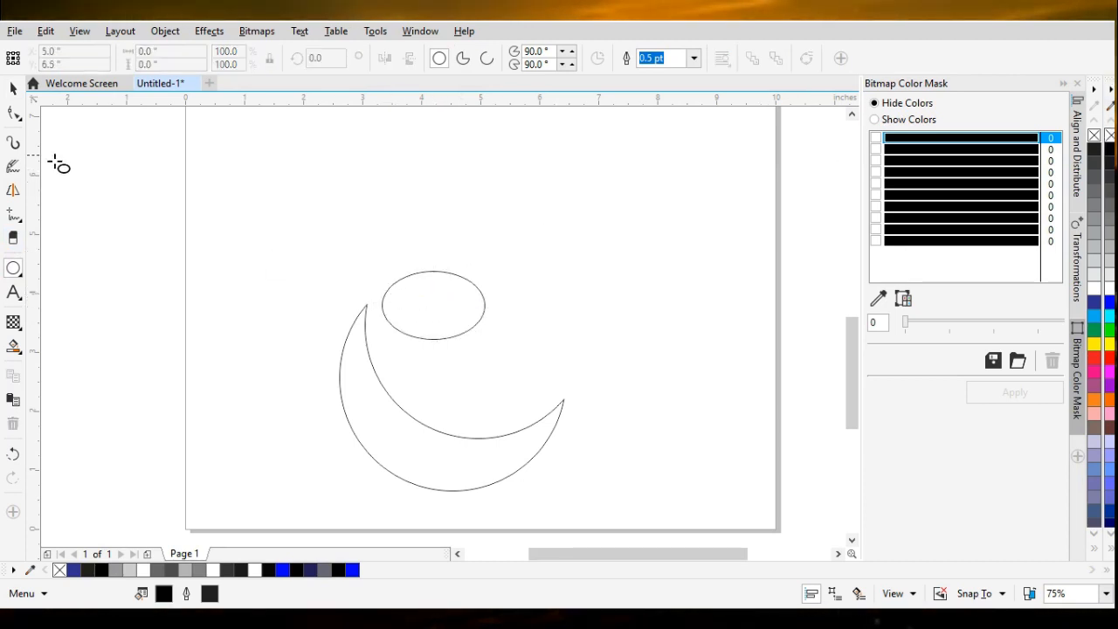
Snap the ellipse's side quadrant onto the crescent's upper tip and rotate it about that point to about 314.6 degrees.
click(13, 89)
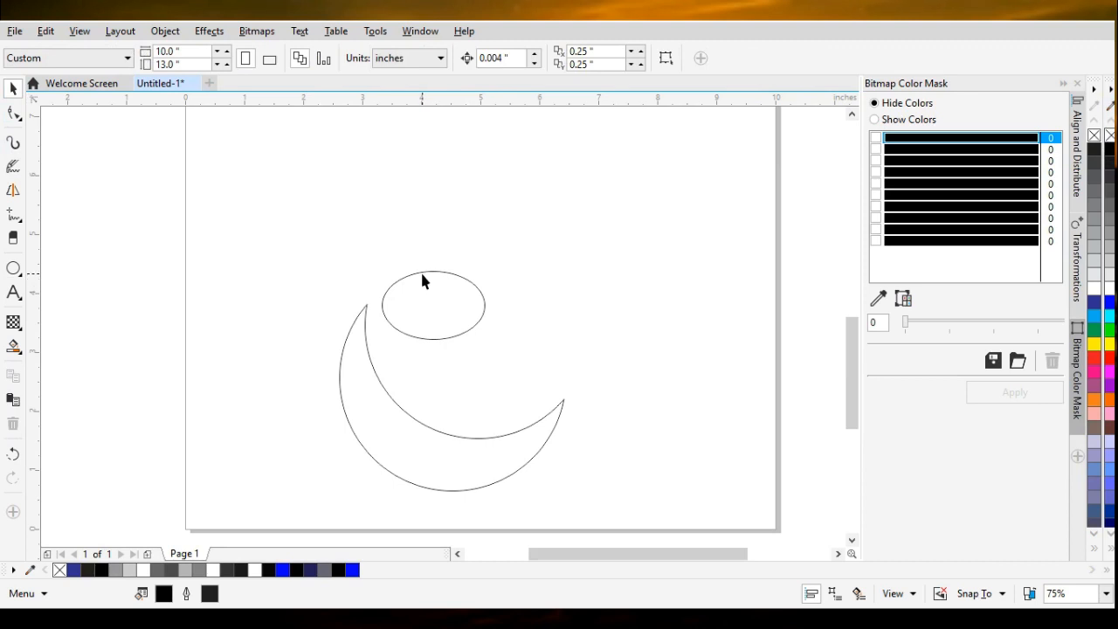
click(420, 271)
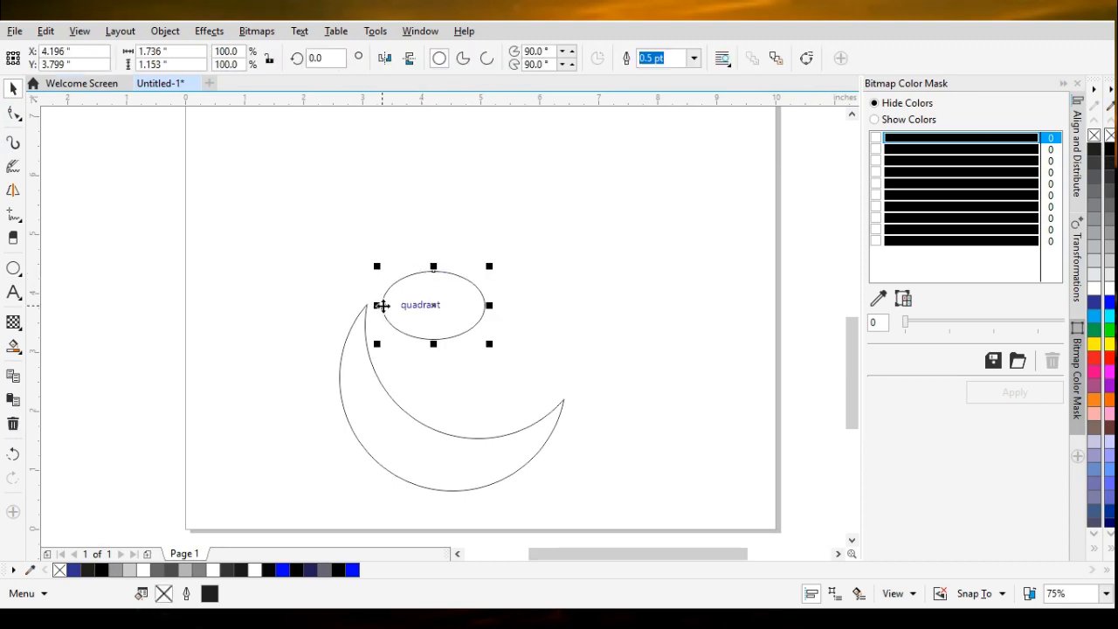
drag(381, 306, 374, 308)
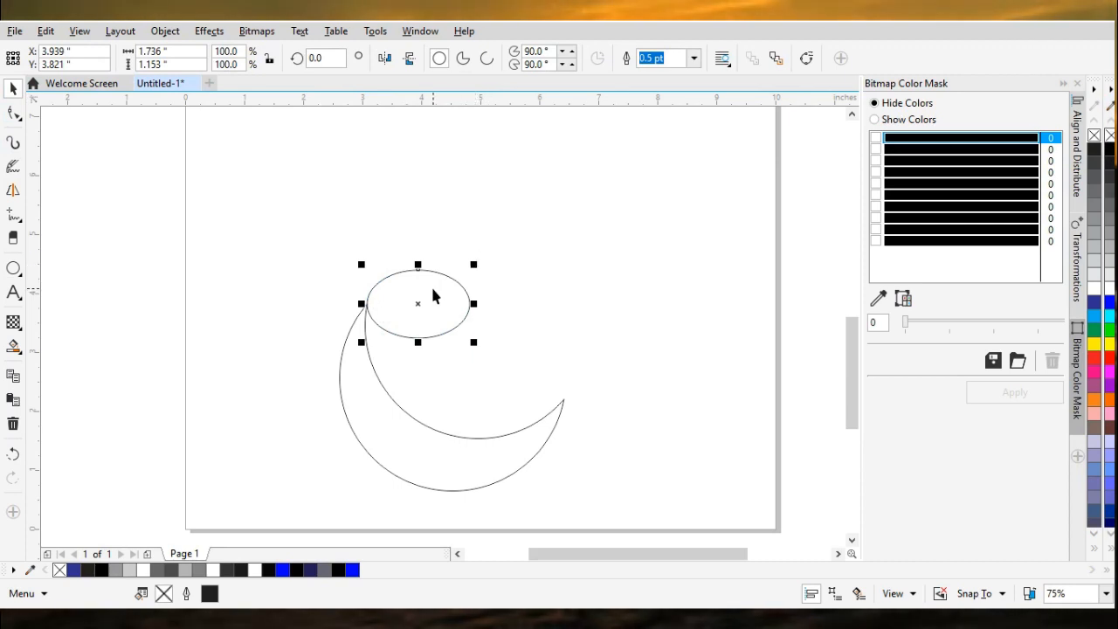
click(418, 303)
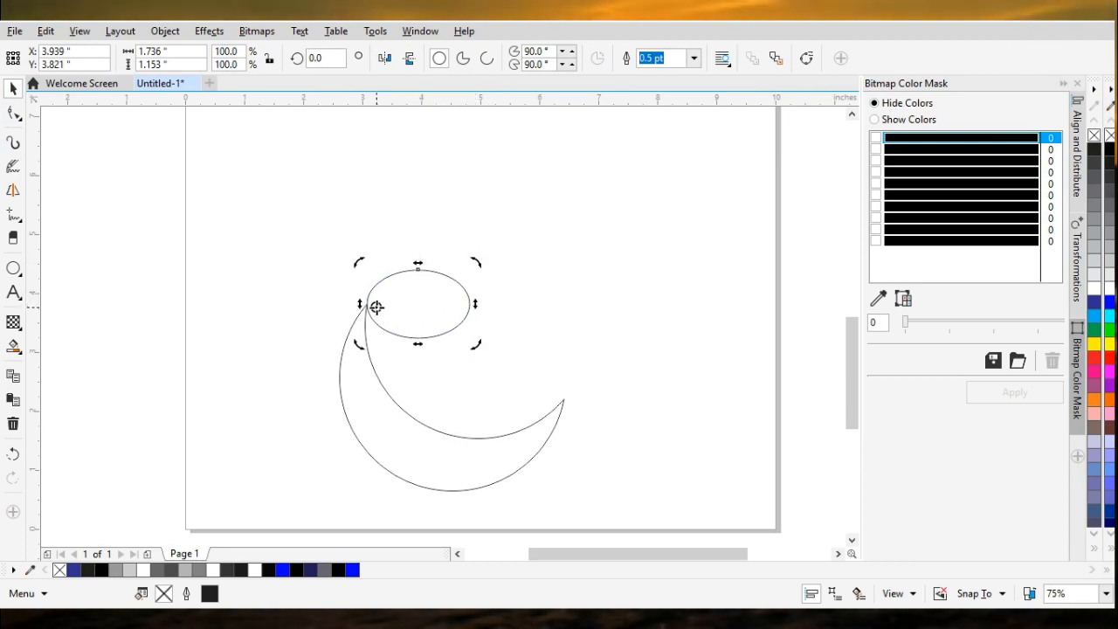
drag(375, 307, 365, 303)
drag(479, 259, 455, 346)
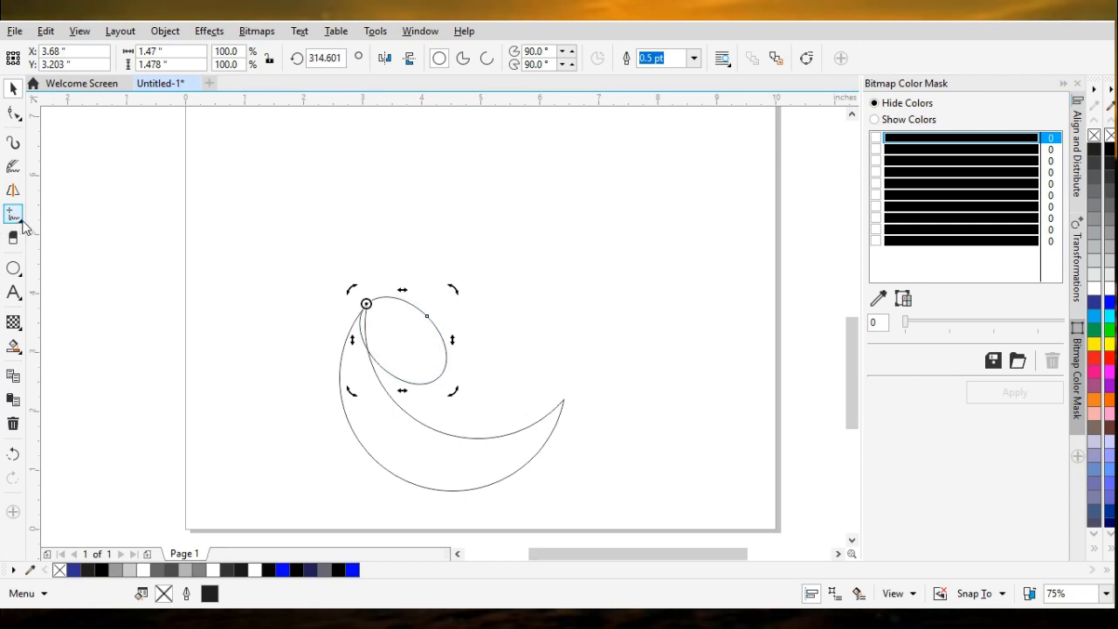
Draw a line from the ellipse's lower edge to the crescent's far tip and bend it into a downward-sagging curve.
click(13, 215)
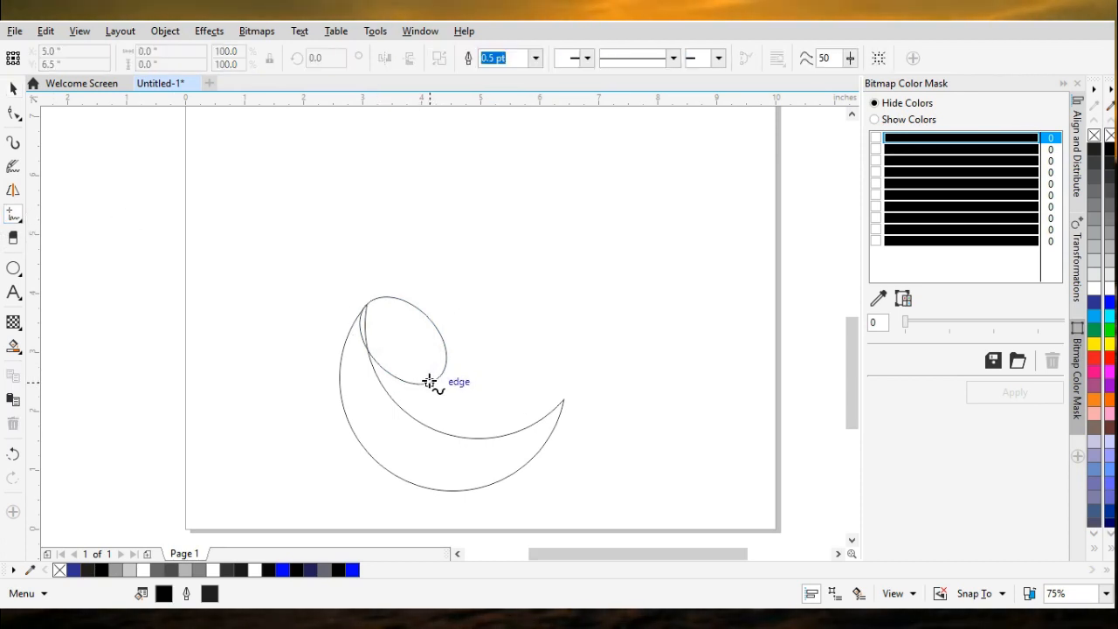
drag(429, 382, 562, 400)
click(14, 115)
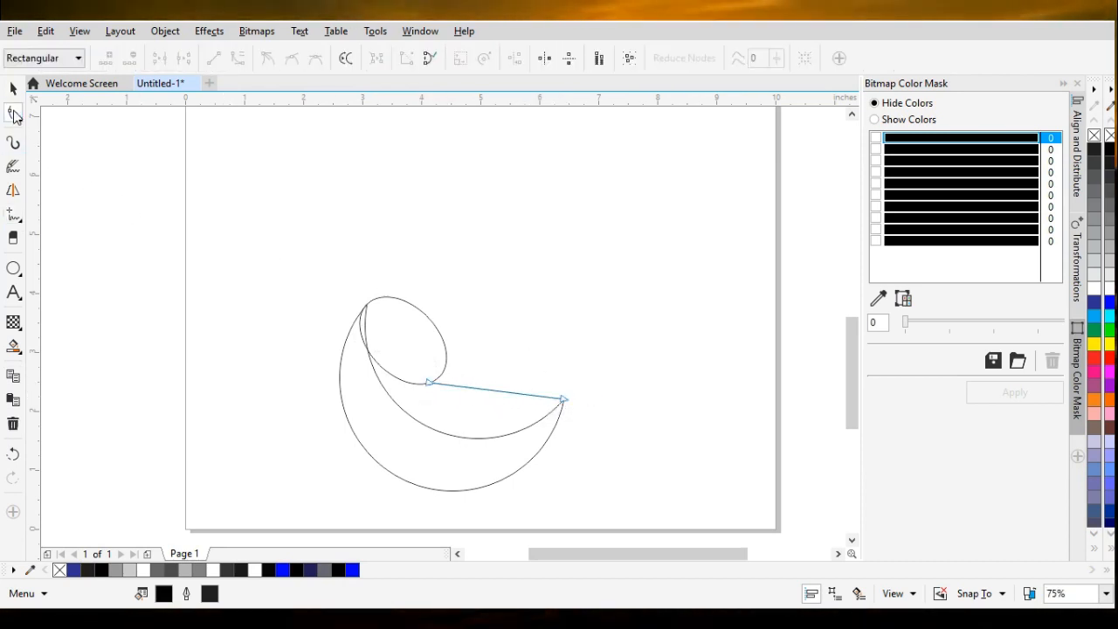
right_click(490, 390)
click(530, 168)
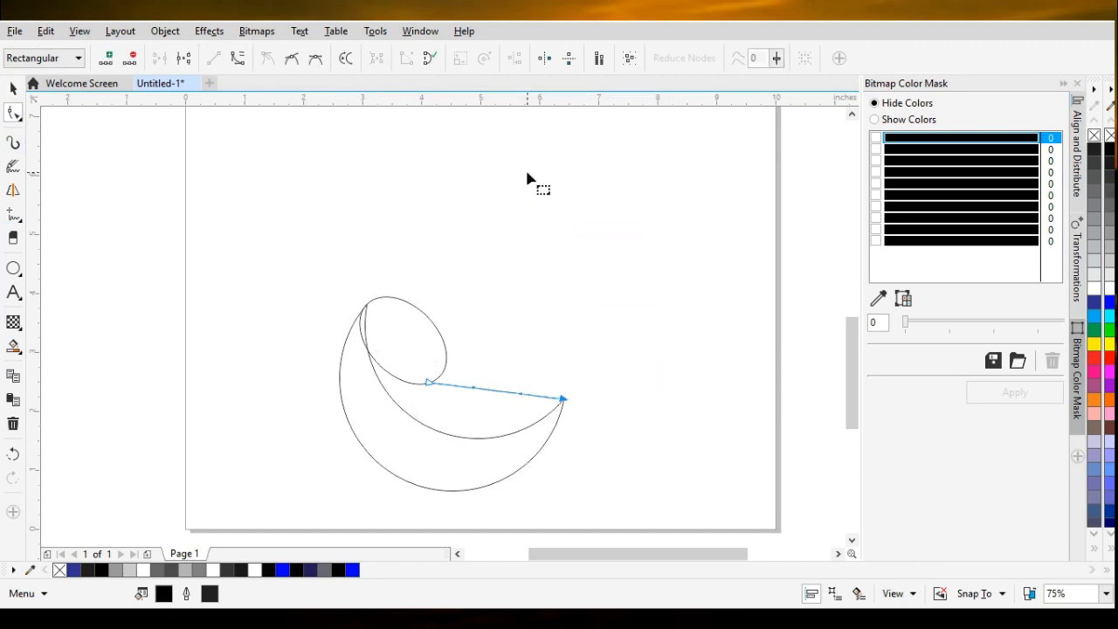
drag(522, 394, 514, 414)
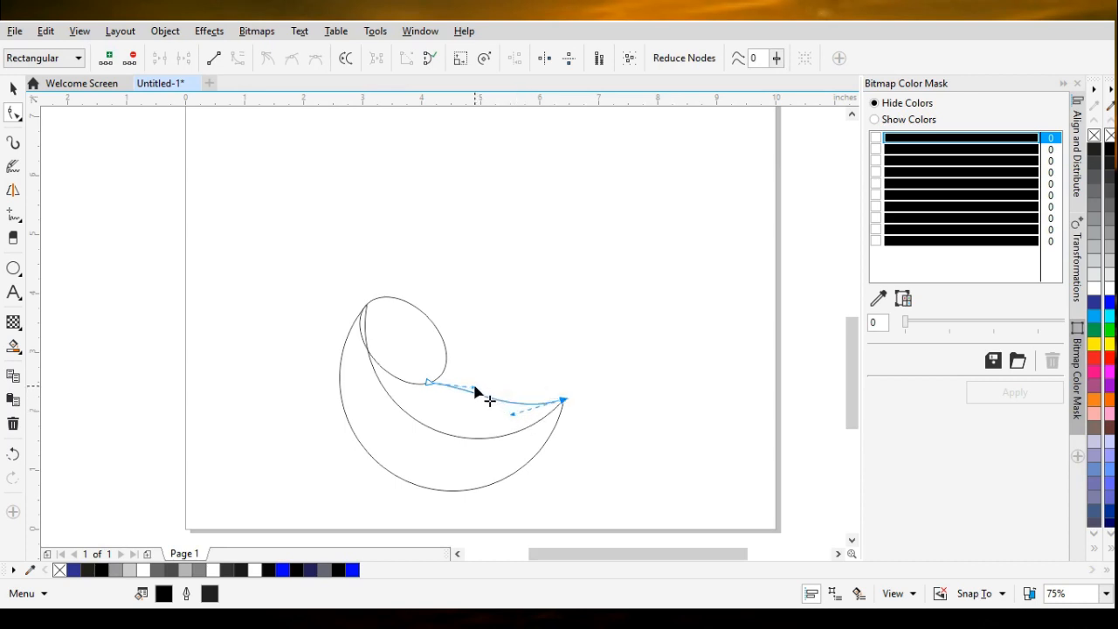
drag(474, 387, 471, 408)
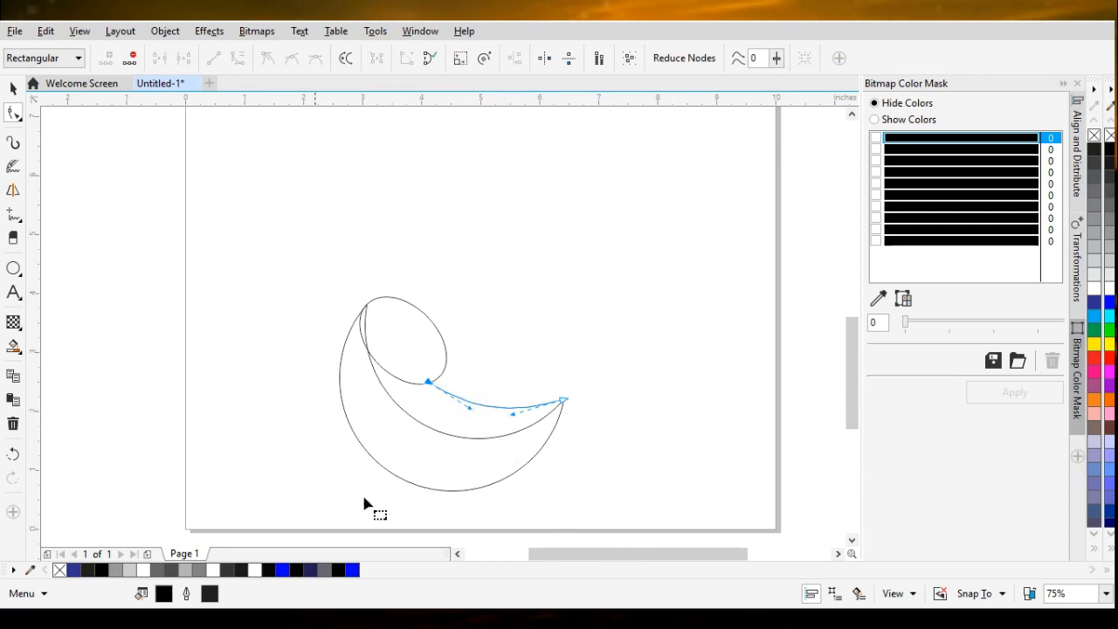
Smart-fill the ellipse and the area between the curve and the crescent's inner edge with blue.
click(20, 351)
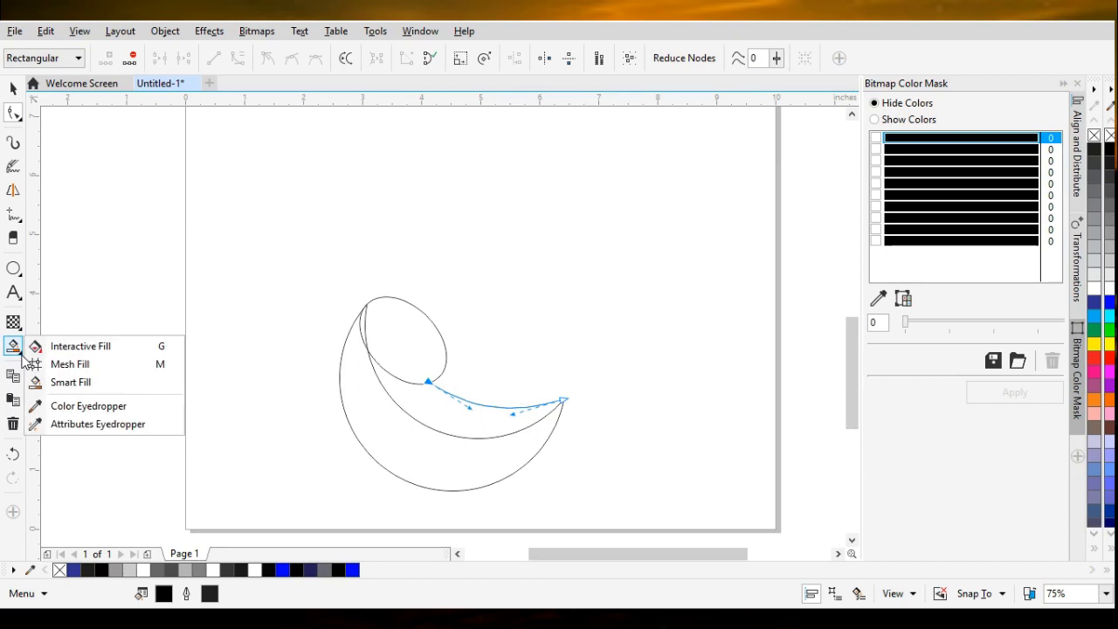
click(63, 382)
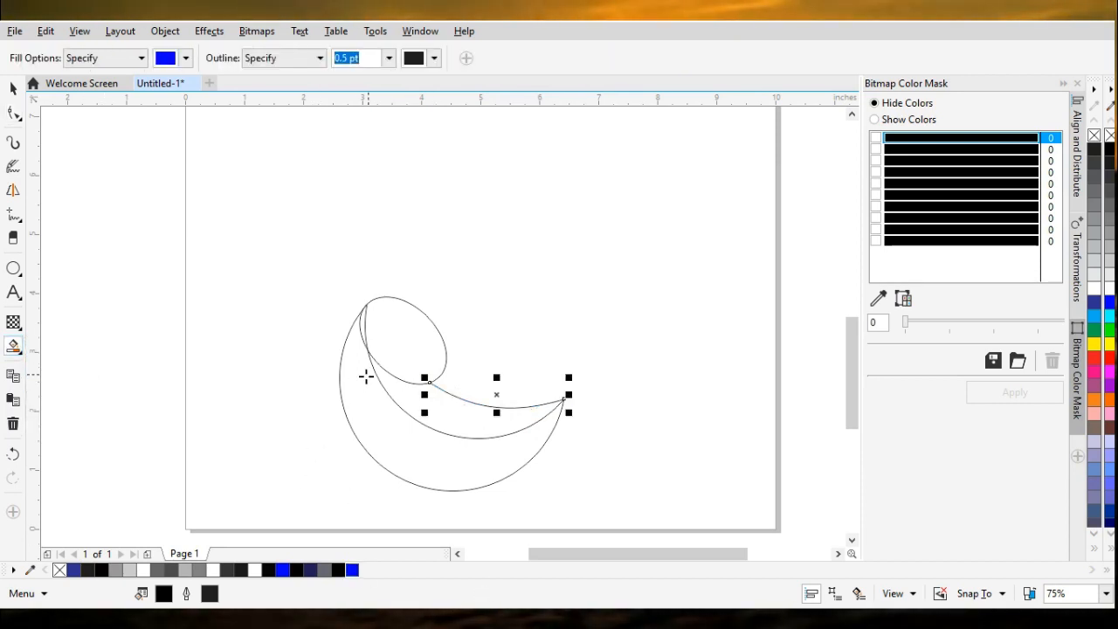
click(395, 341)
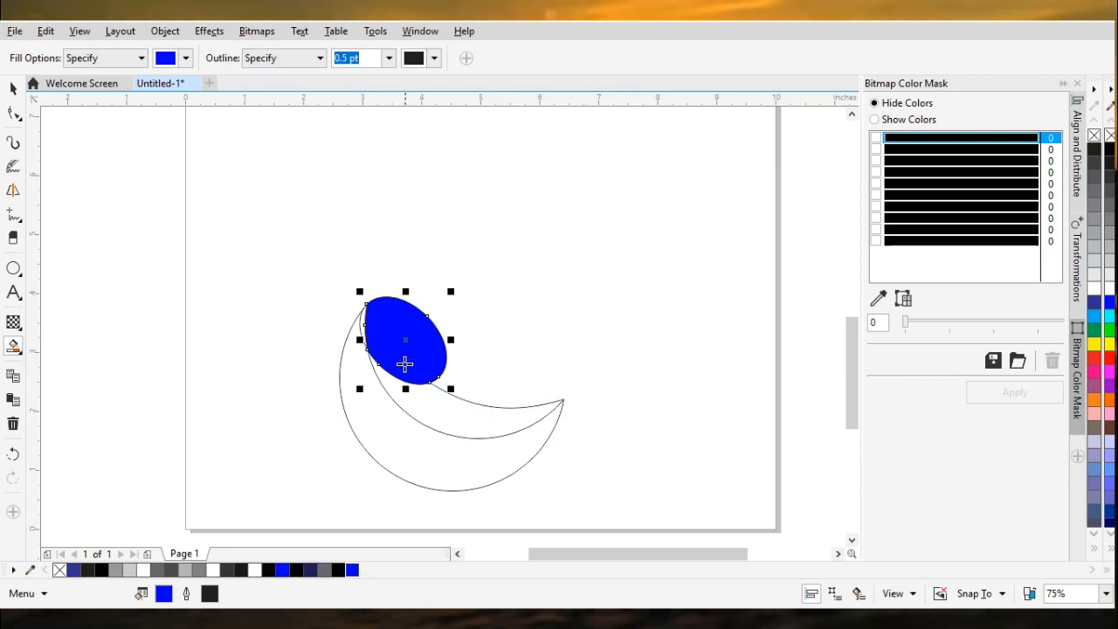
click(420, 400)
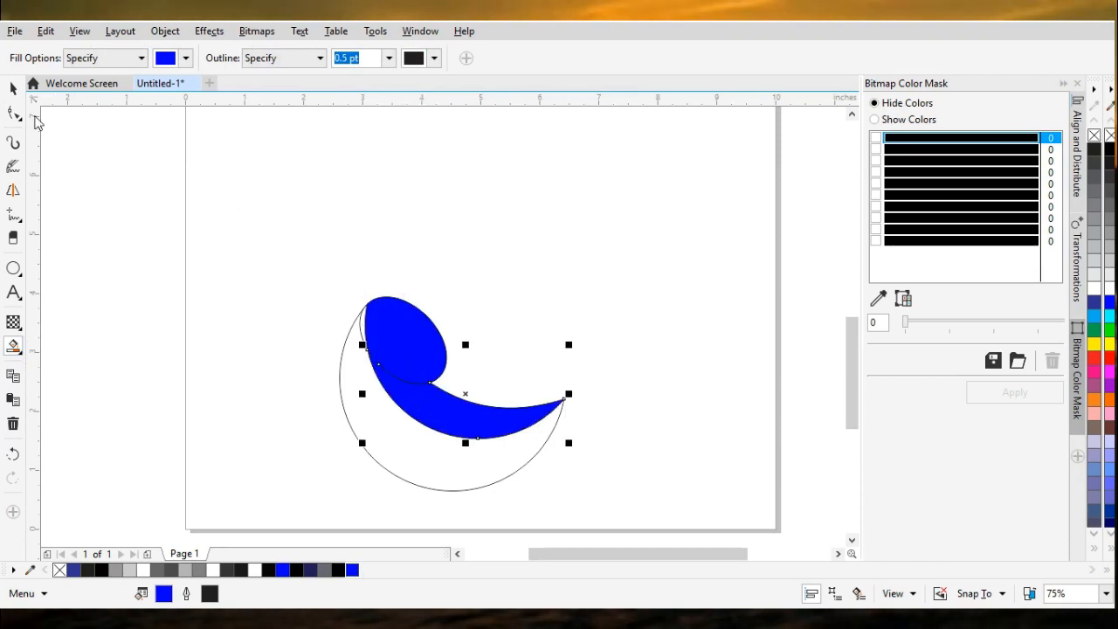
Weld the two blue filled shapes into a single object.
click(13, 90)
click(392, 328)
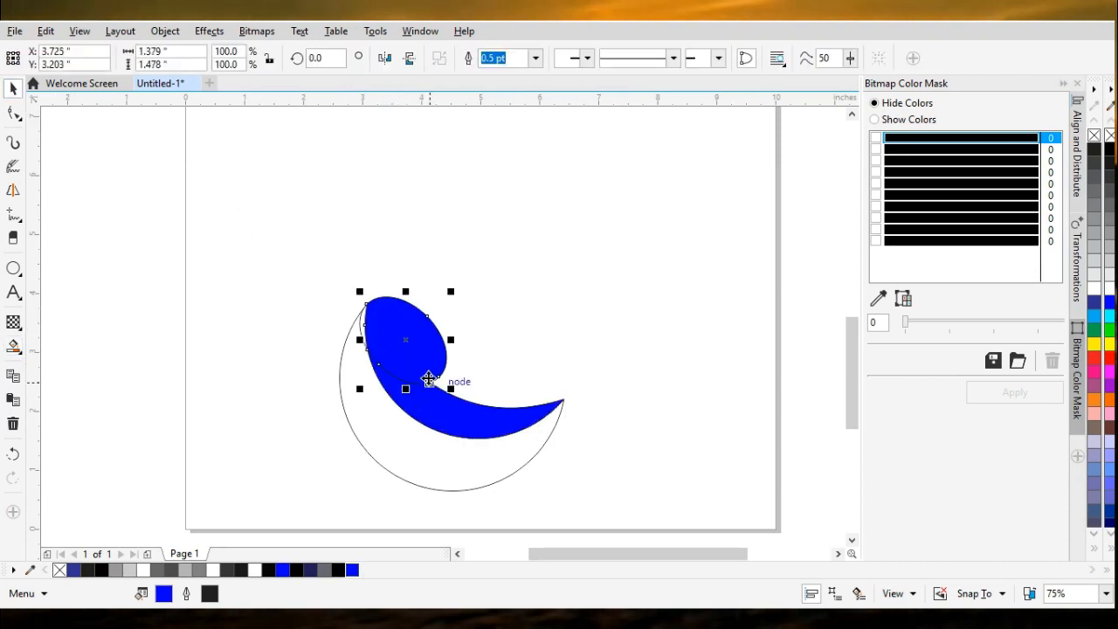
shift+click(468, 428)
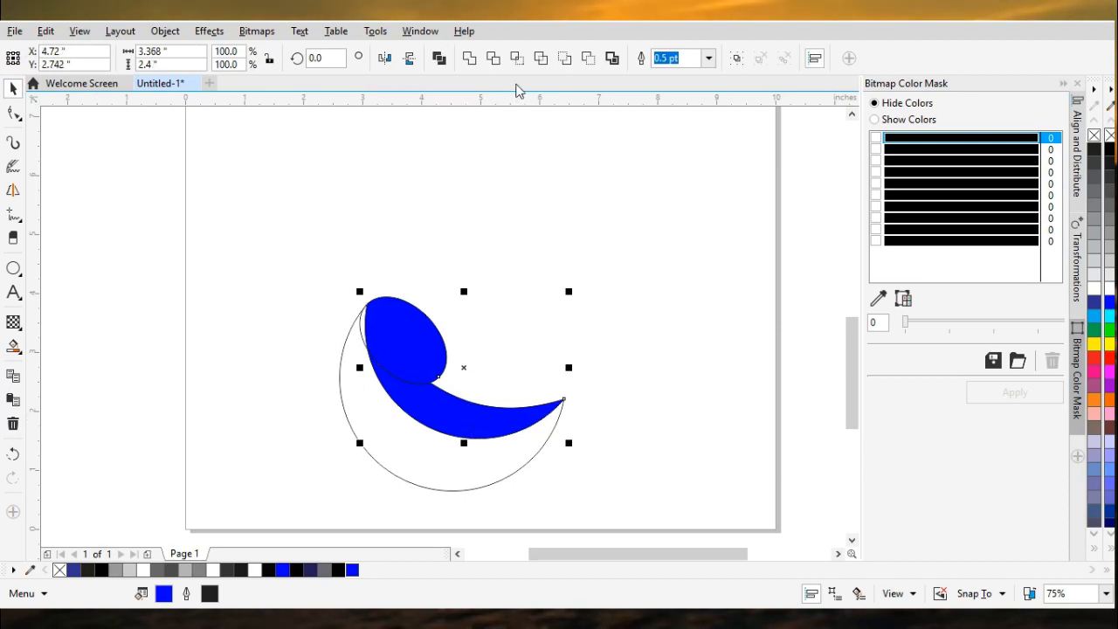
click(470, 61)
click(637, 324)
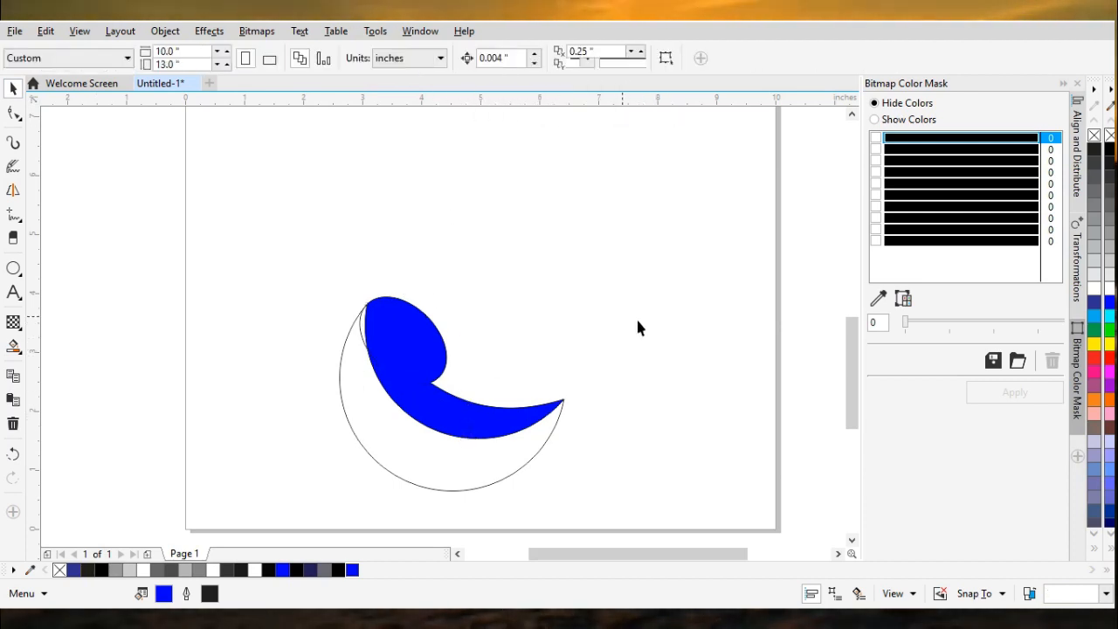
Delete the leftover ellipse outline beside the crescent's upper tip.
click(361, 330)
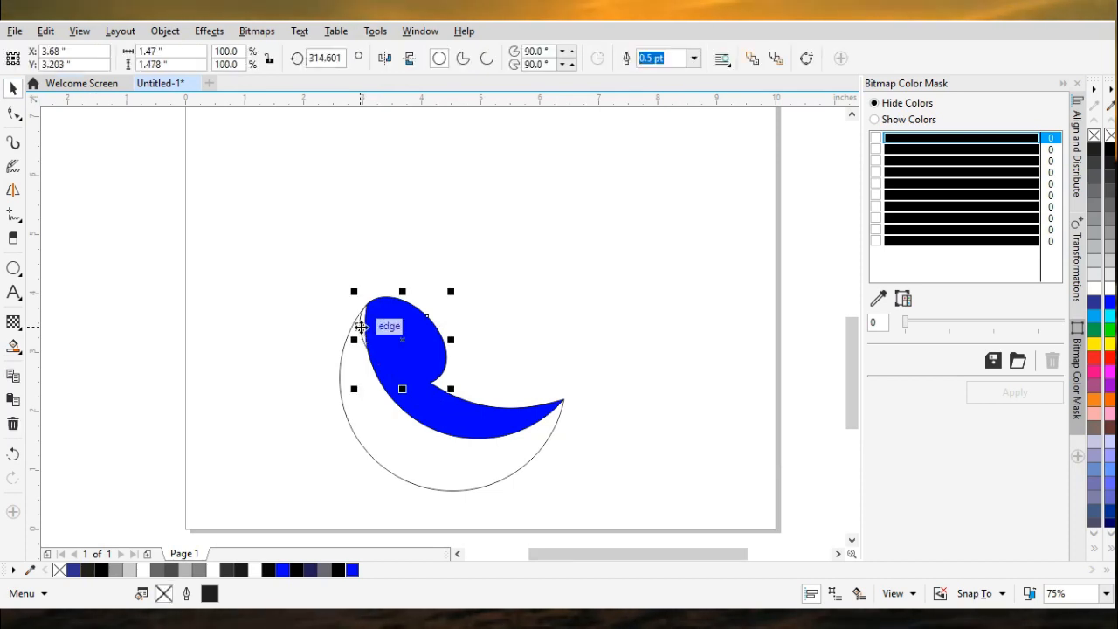
scroll(362, 324, up, 2)
click(681, 253)
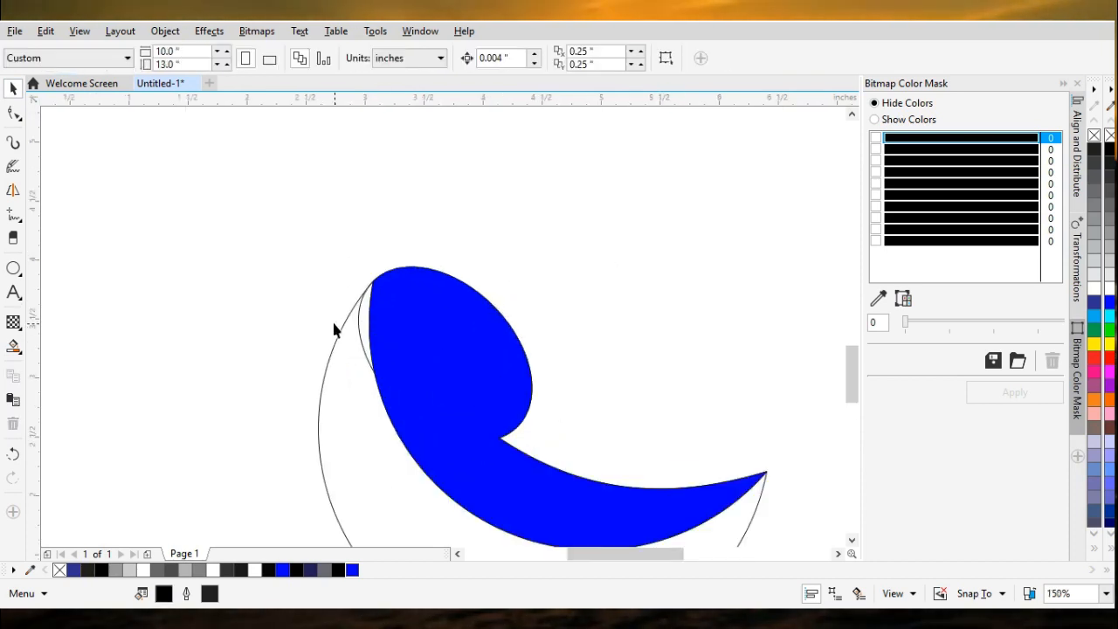
click(362, 329)
click(363, 335)
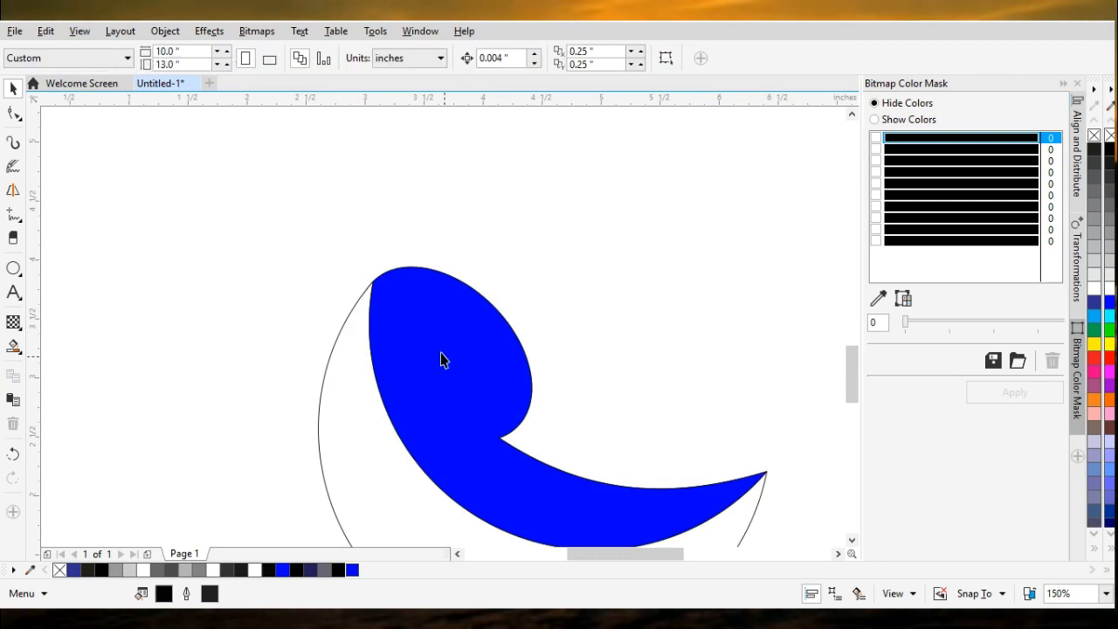
click(464, 388)
drag(463, 386, 546, 333)
key(ctrl+z)
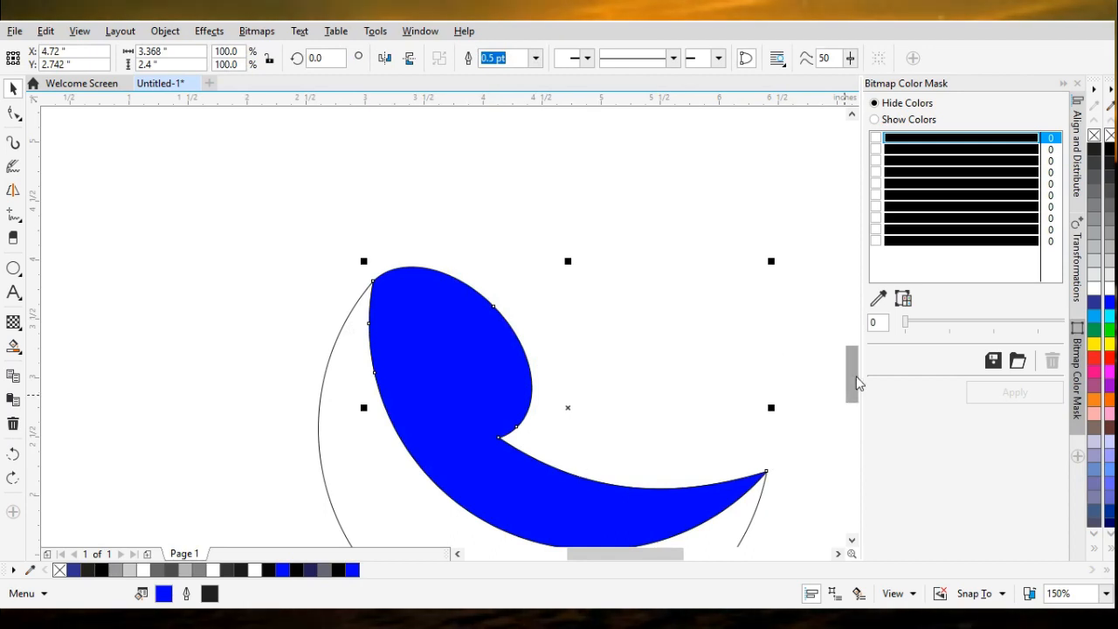
Smart-fill the outer crescent around the blue shape with black.
drag(857, 384, 857, 402)
scroll(743, 396, down, 2)
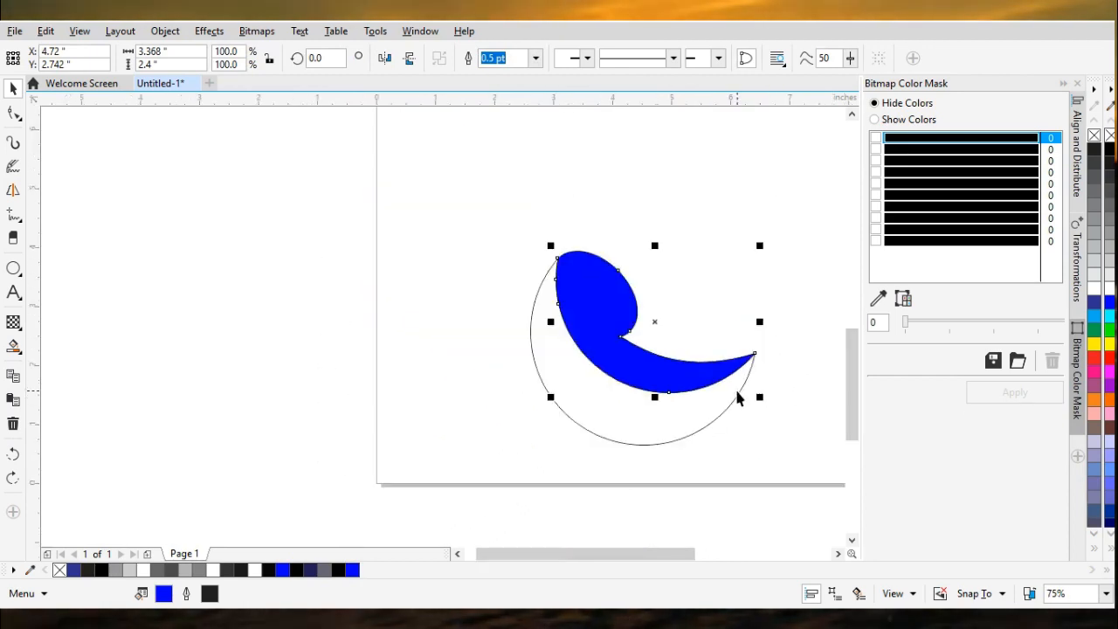
scroll(738, 397, up, 2)
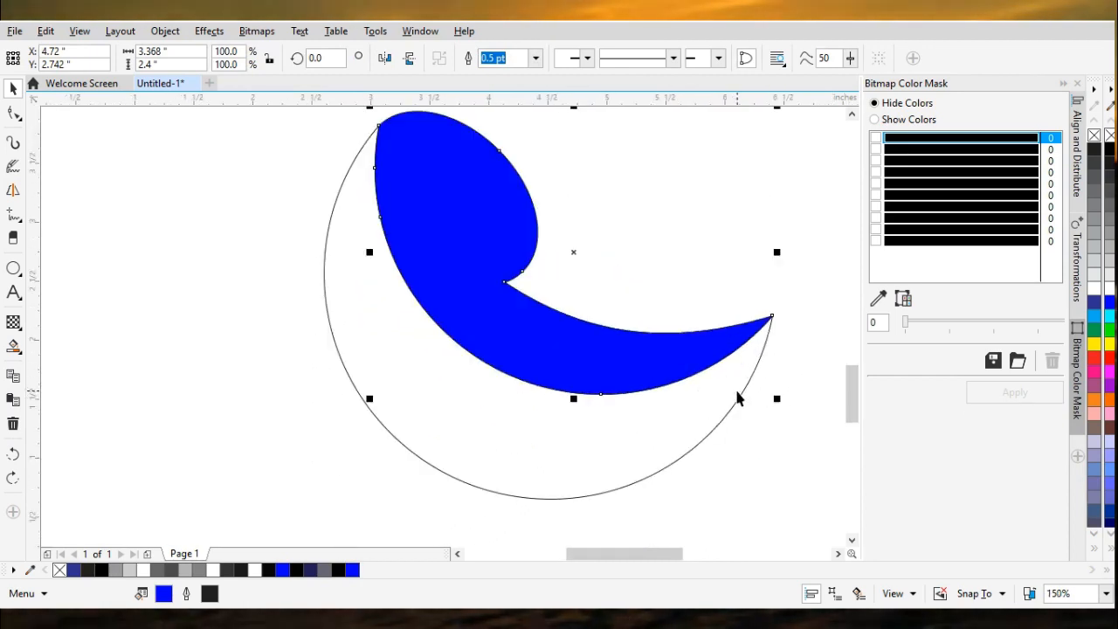
click(22, 355)
click(67, 381)
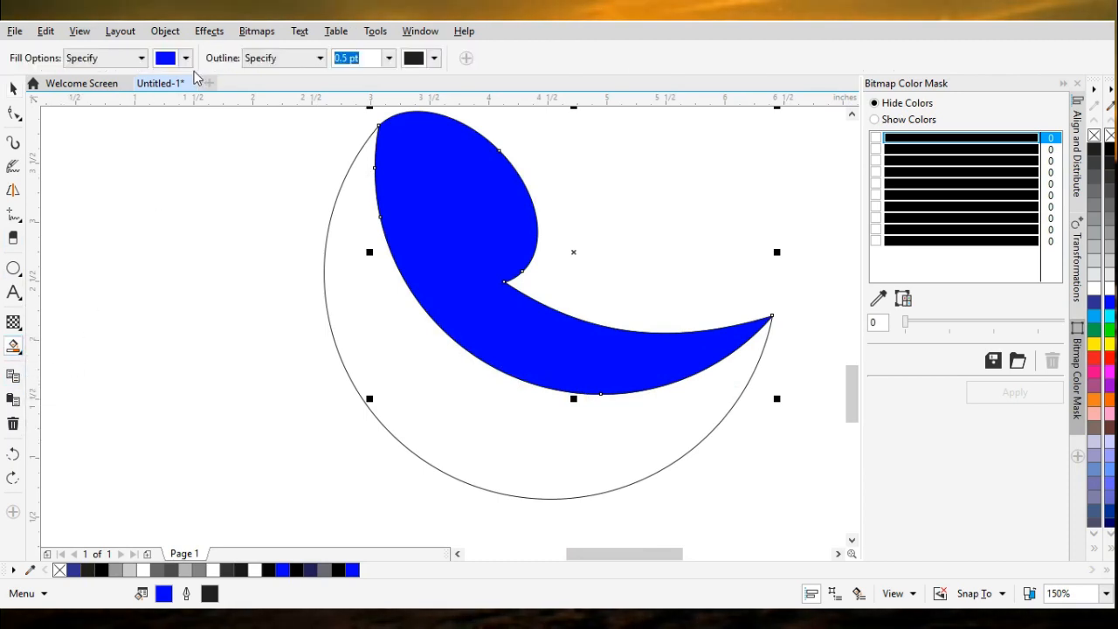
click(185, 58)
click(220, 101)
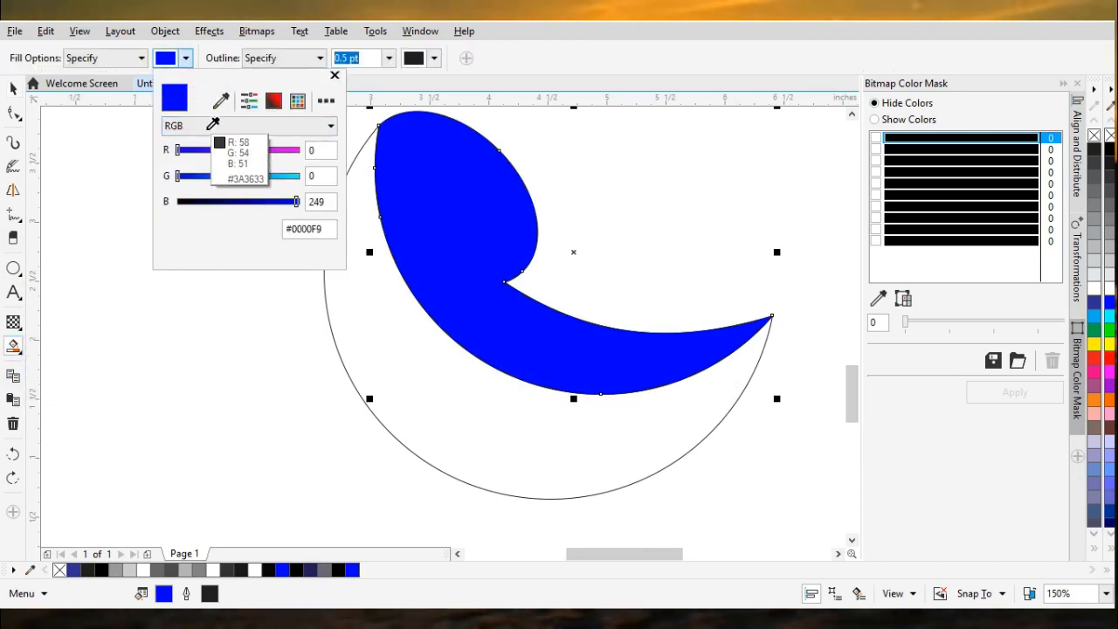
click(180, 202)
click(396, 371)
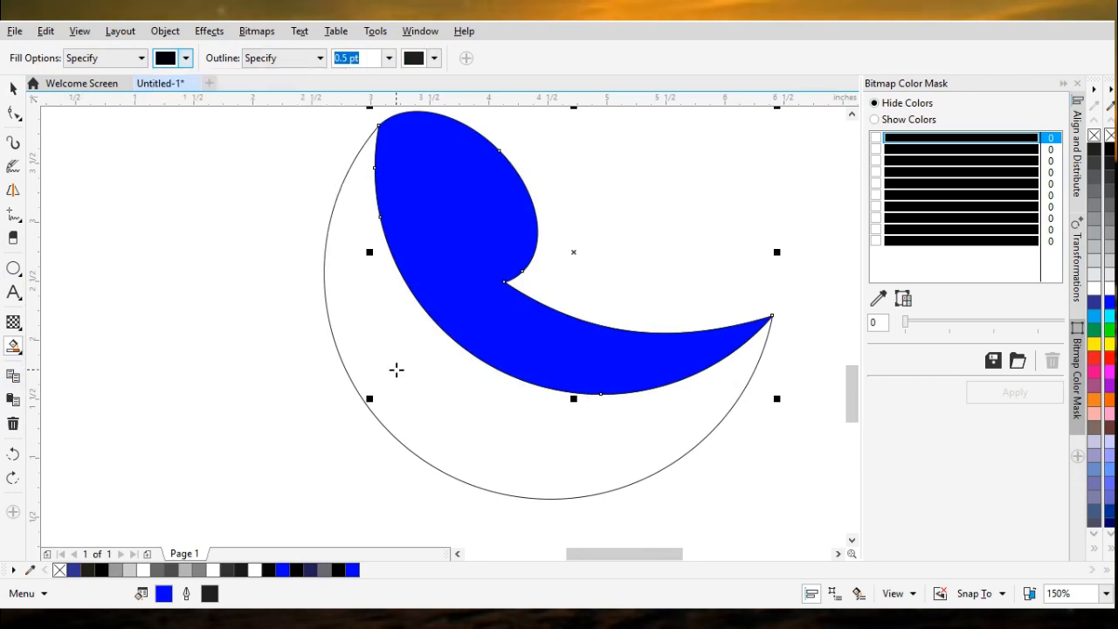
click(396, 371)
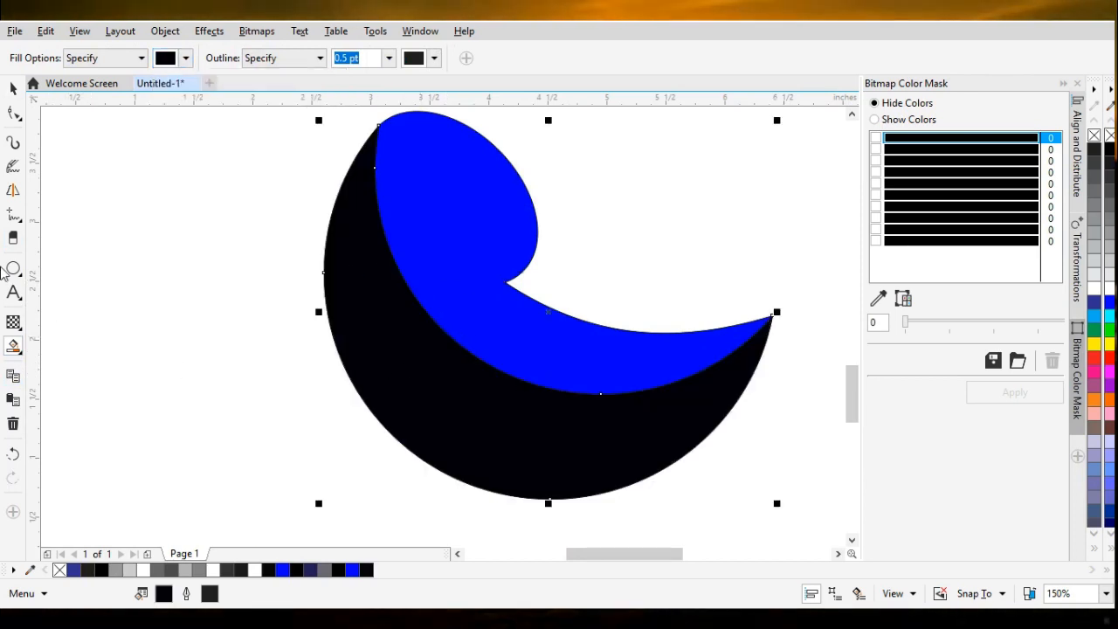
Draw a gray circle about 1.6 inches in diameter and place it over the notch of the blue shape.
click(16, 268)
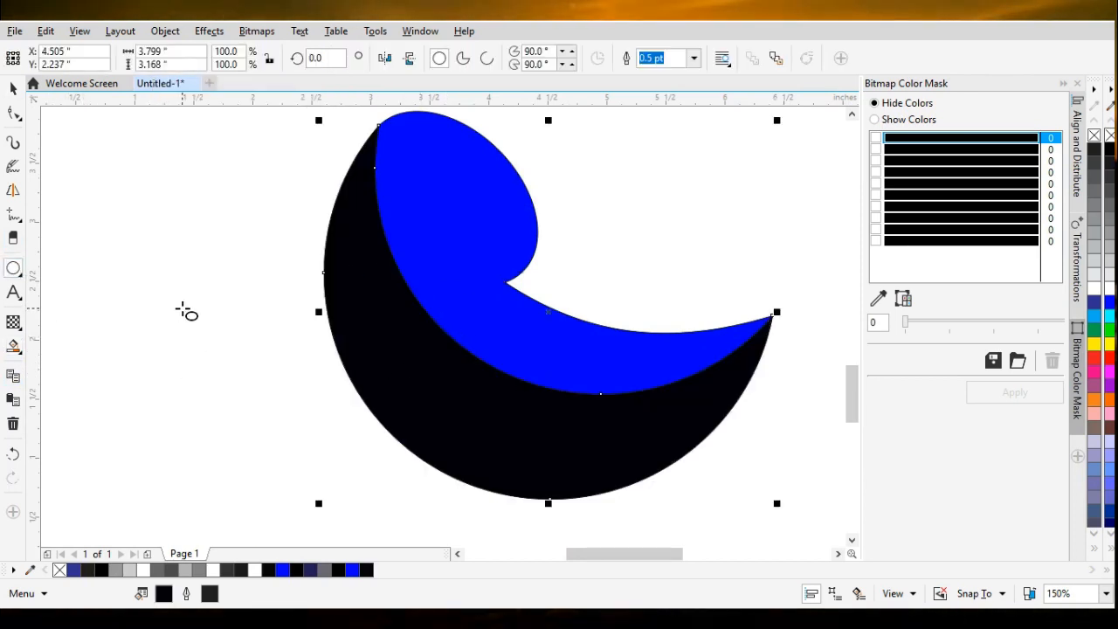
drag(165, 296, 247, 390)
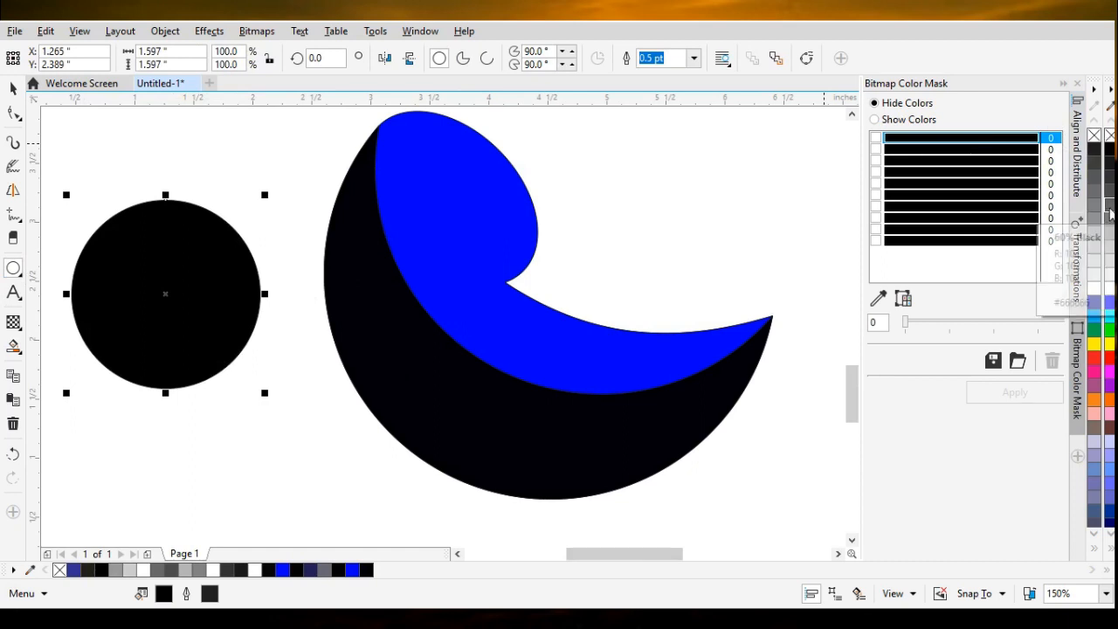
click(1093, 188)
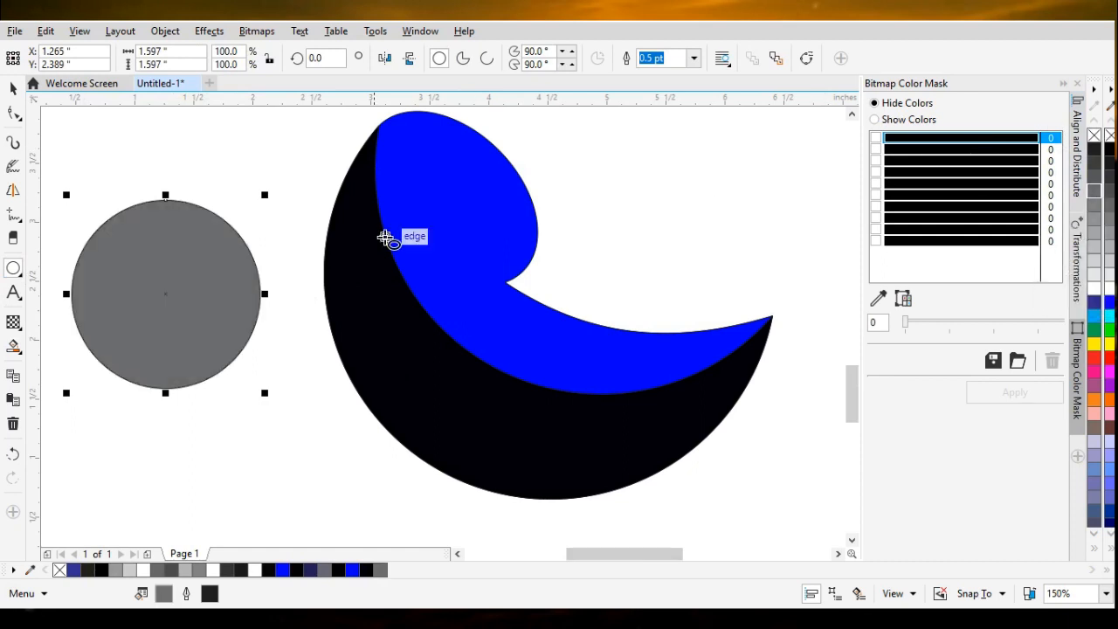
drag(166, 294, 591, 318)
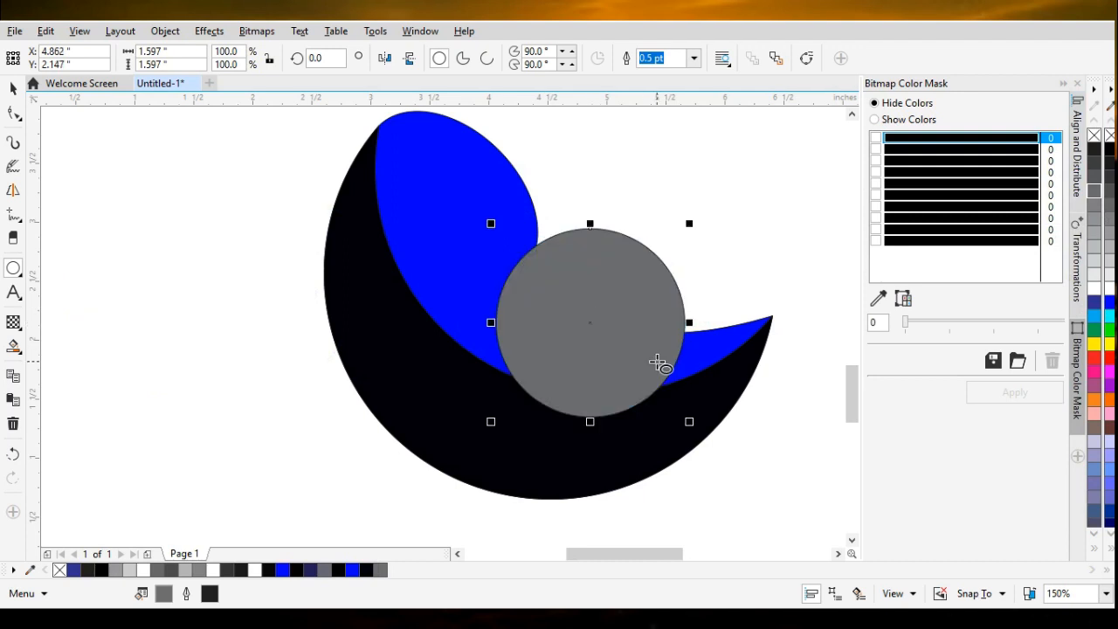
Give the gray circle an elliptical fountain fill running from a white center to a gray edge.
key(g)
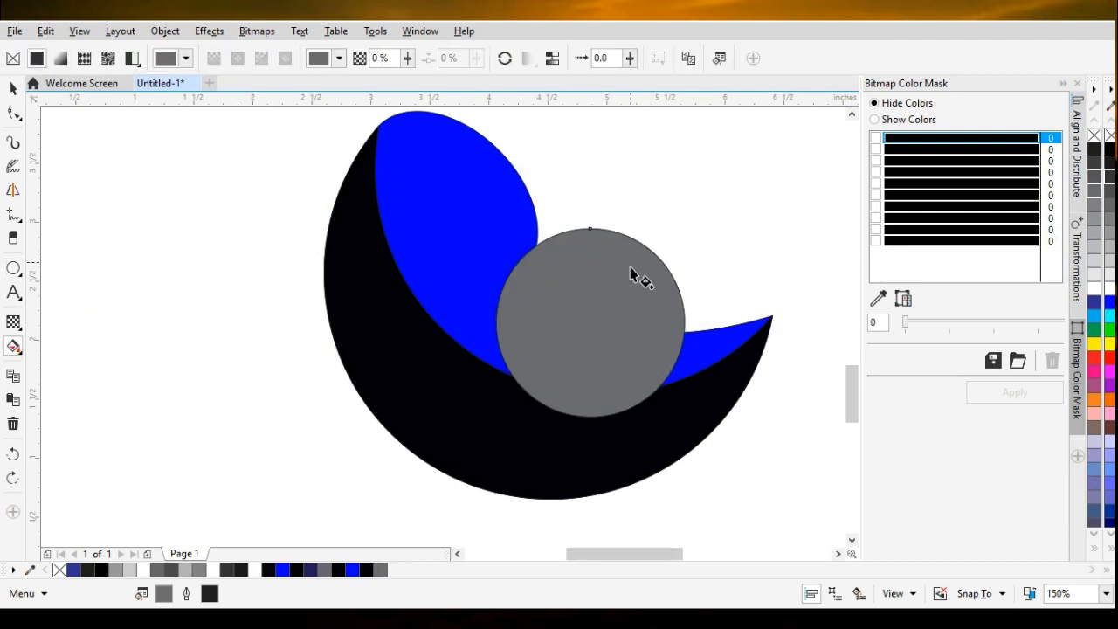
click(13, 90)
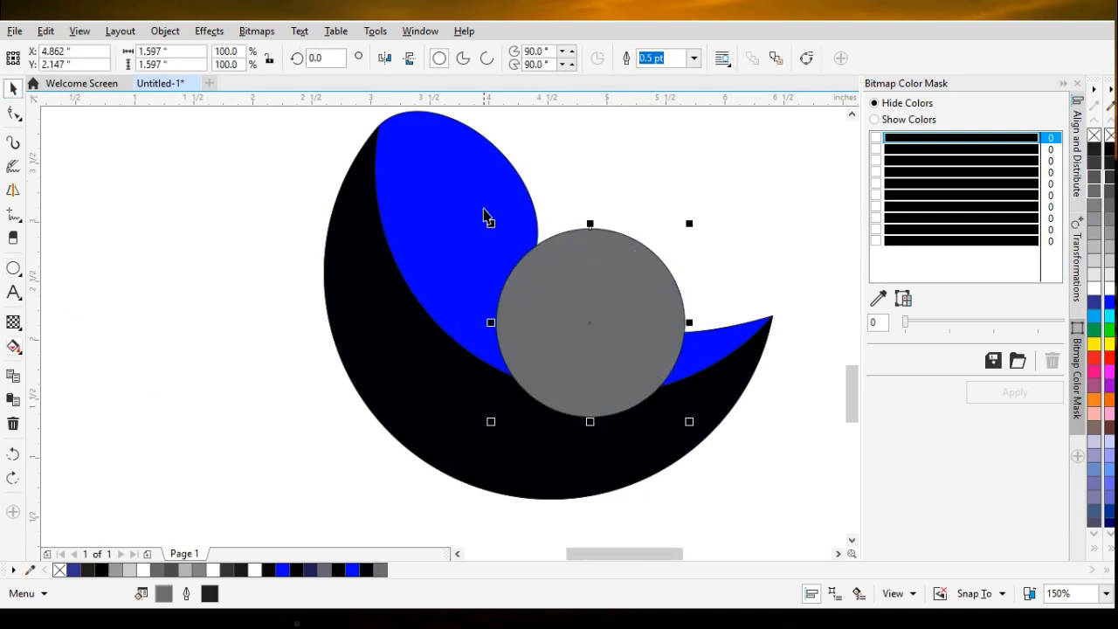
key(g)
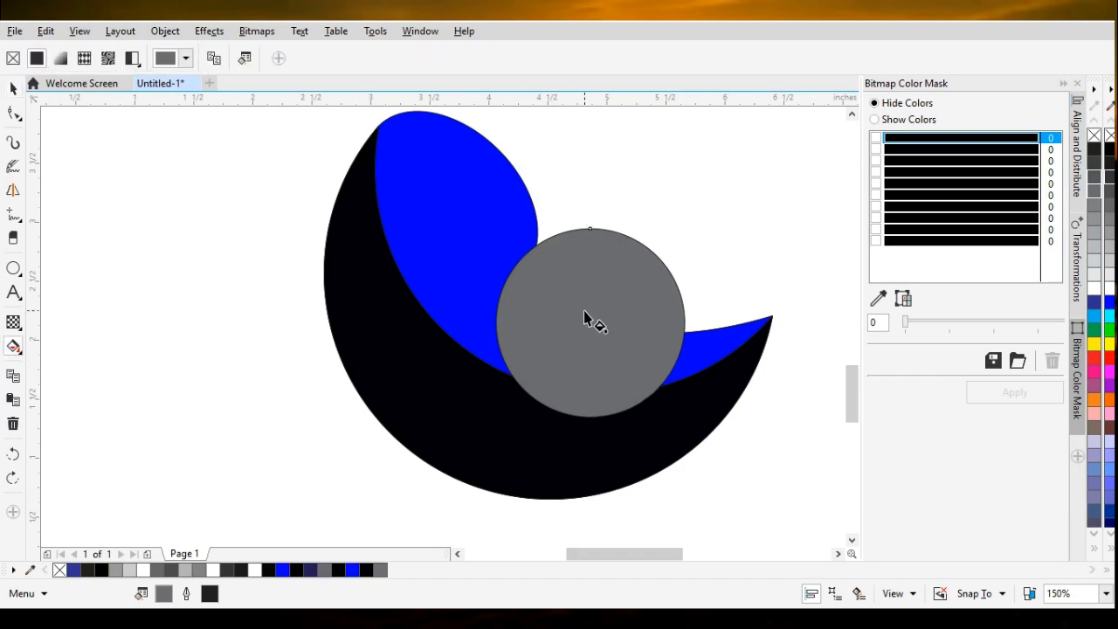
drag(594, 323, 690, 323)
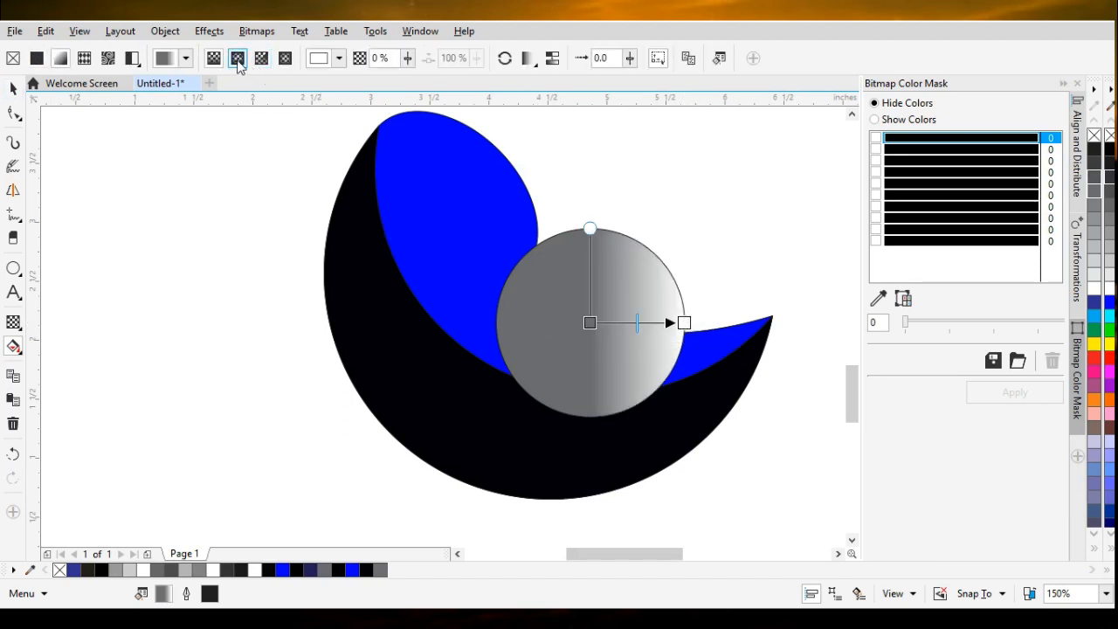
click(238, 59)
drag(637, 322, 591, 323)
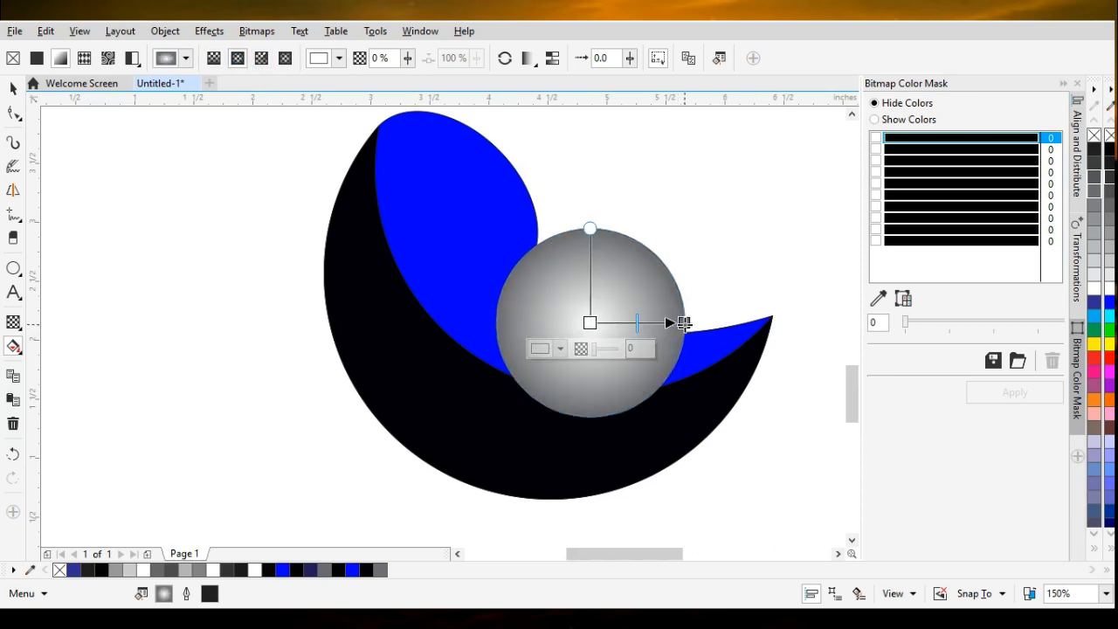
mouse_move(684, 323)
mouse_down()
mouse_move(696, 325)
mouse_move(685, 324)
mouse_up()
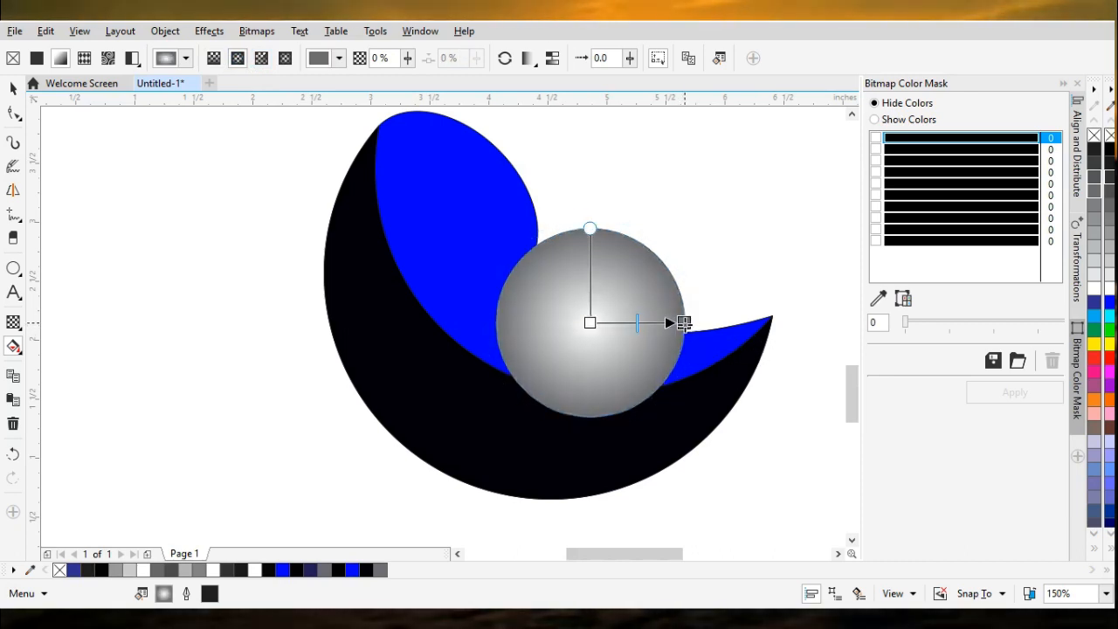
Darken the outer color of the circle's fountain fill to dark gray.
click(685, 324)
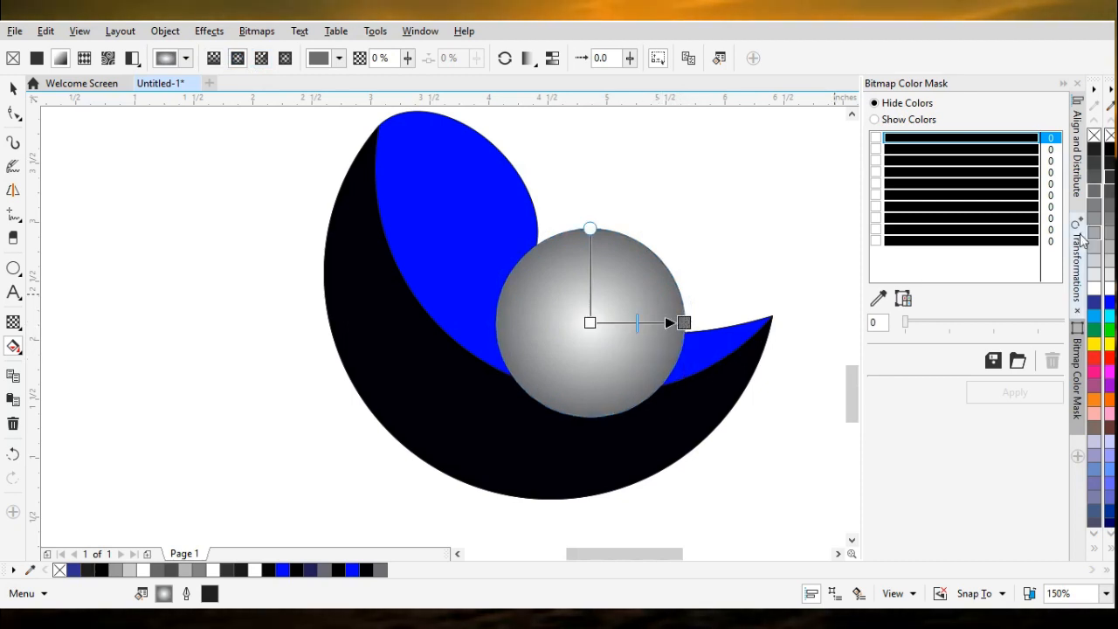
click(1108, 169)
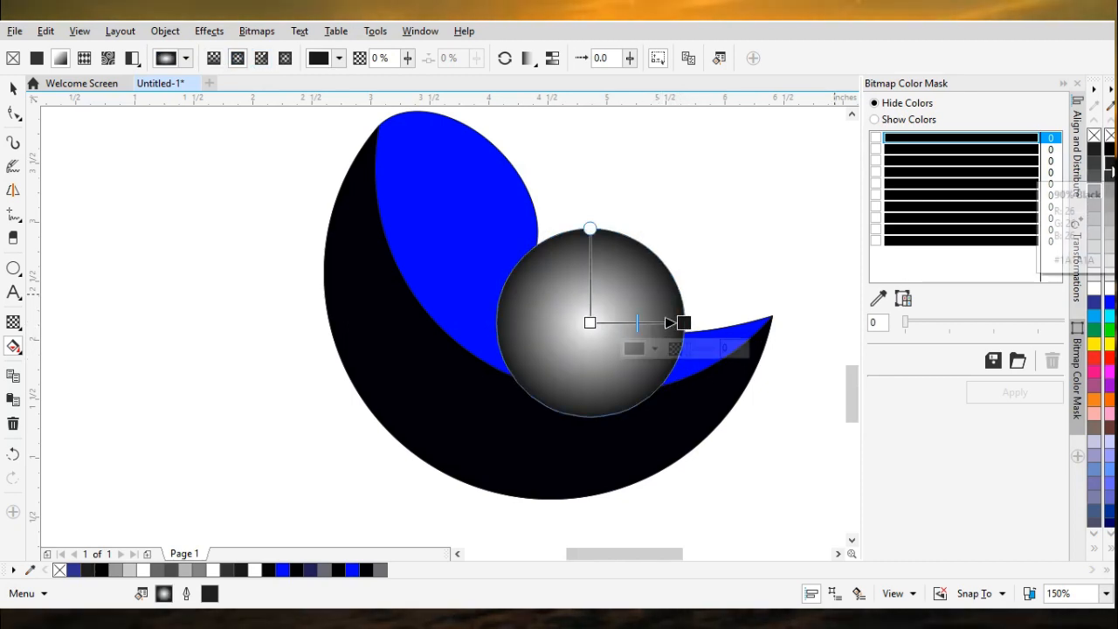
click(1095, 175)
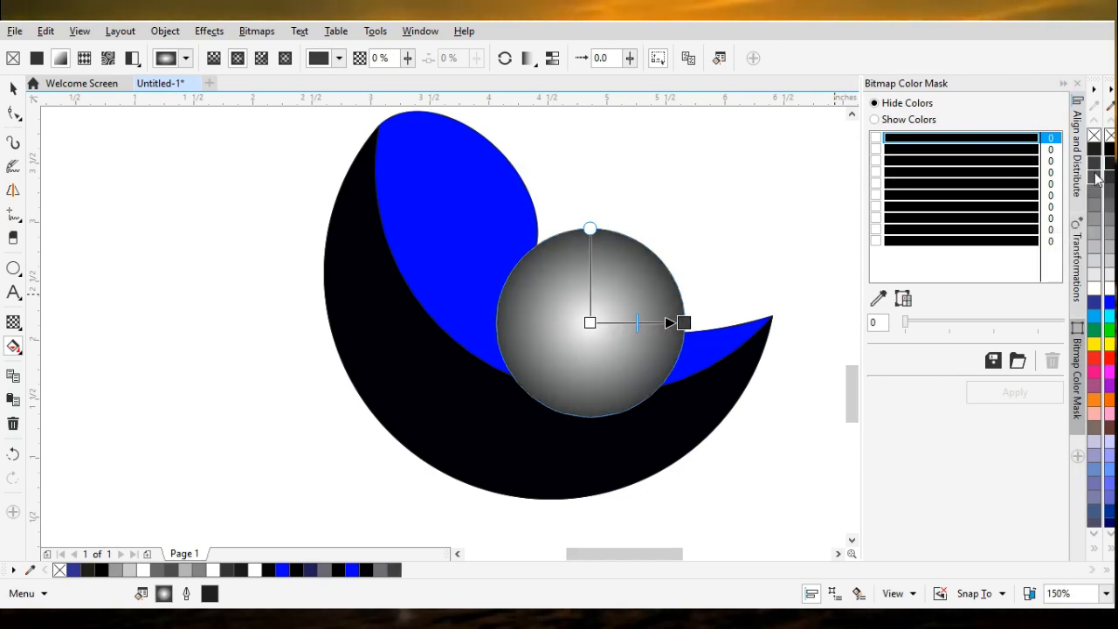
click(1095, 166)
click(1097, 170)
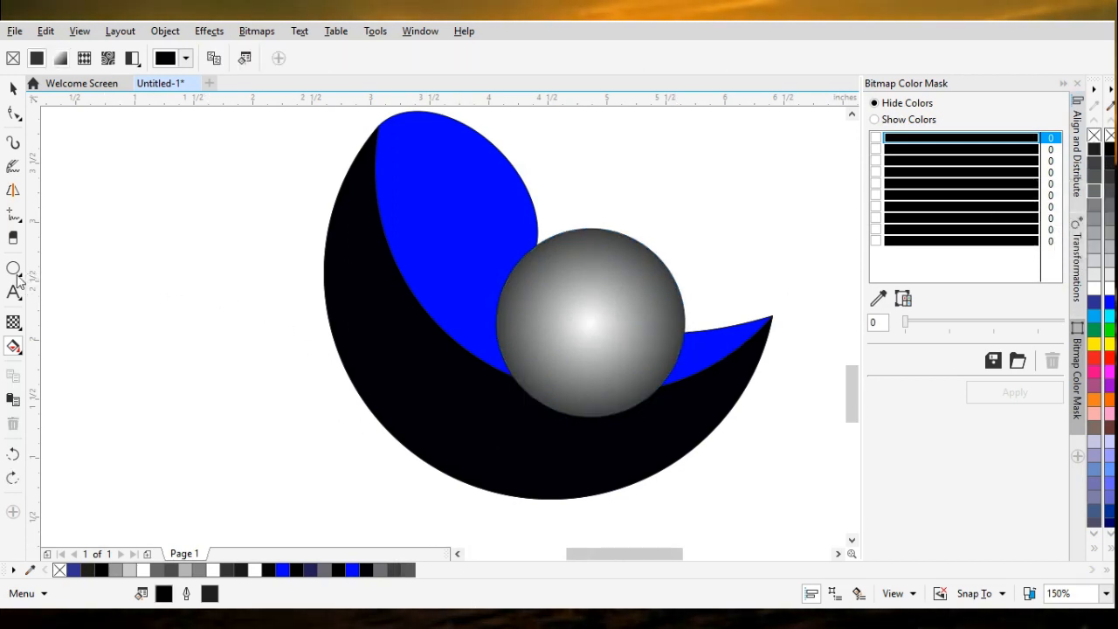
Draw an ellipse about 0.81 by 0.42 inches near the sphere's upper edge and fill it with white.
click(13, 268)
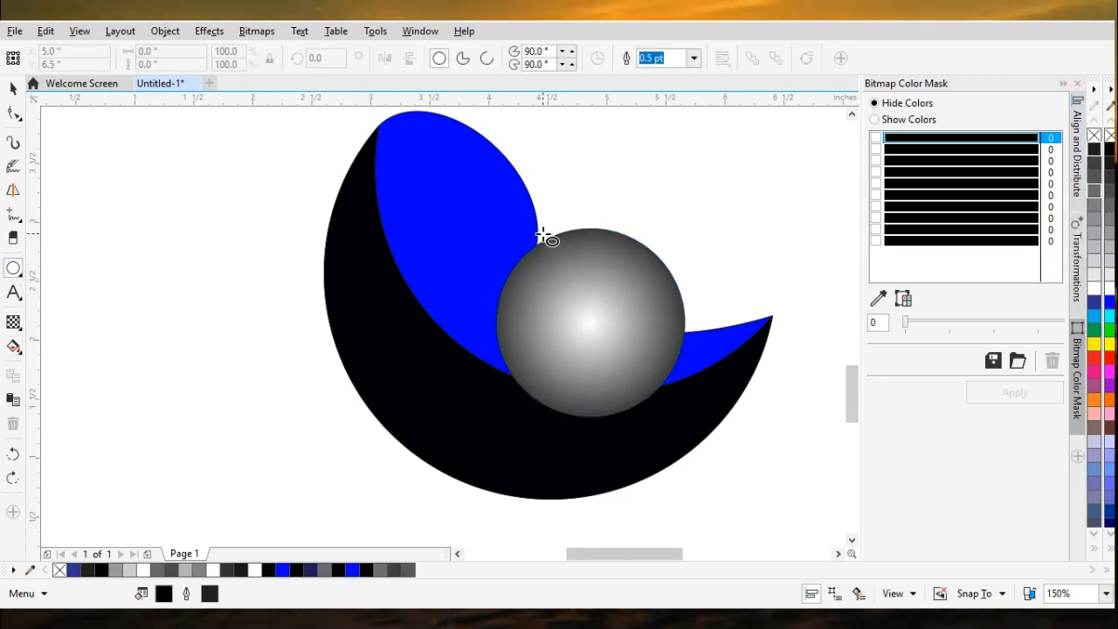
drag(542, 235, 644, 284)
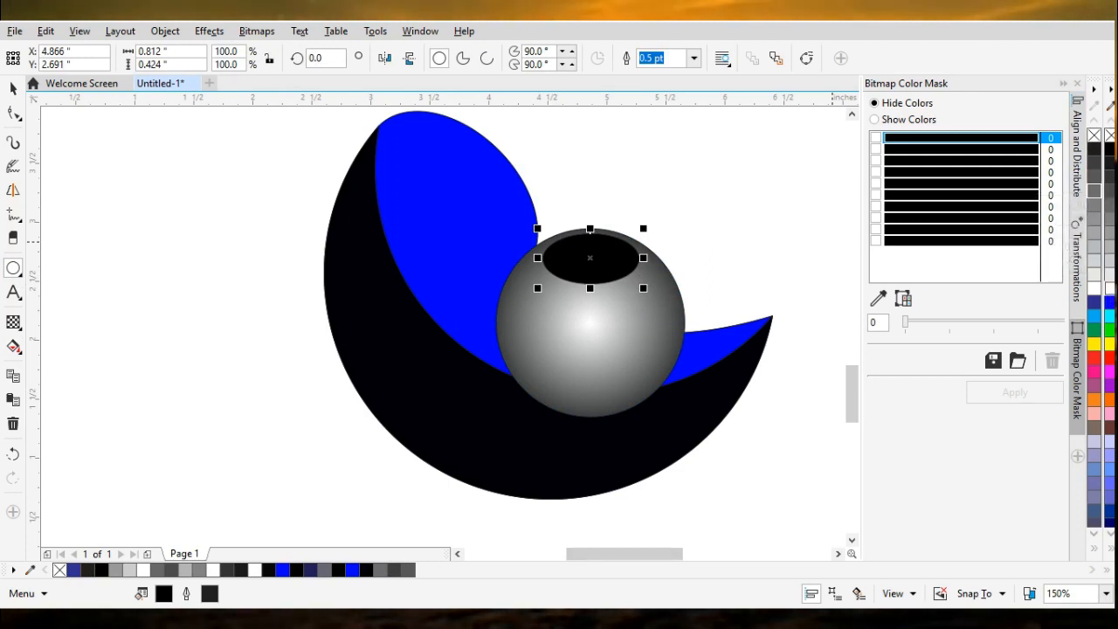
click(1095, 287)
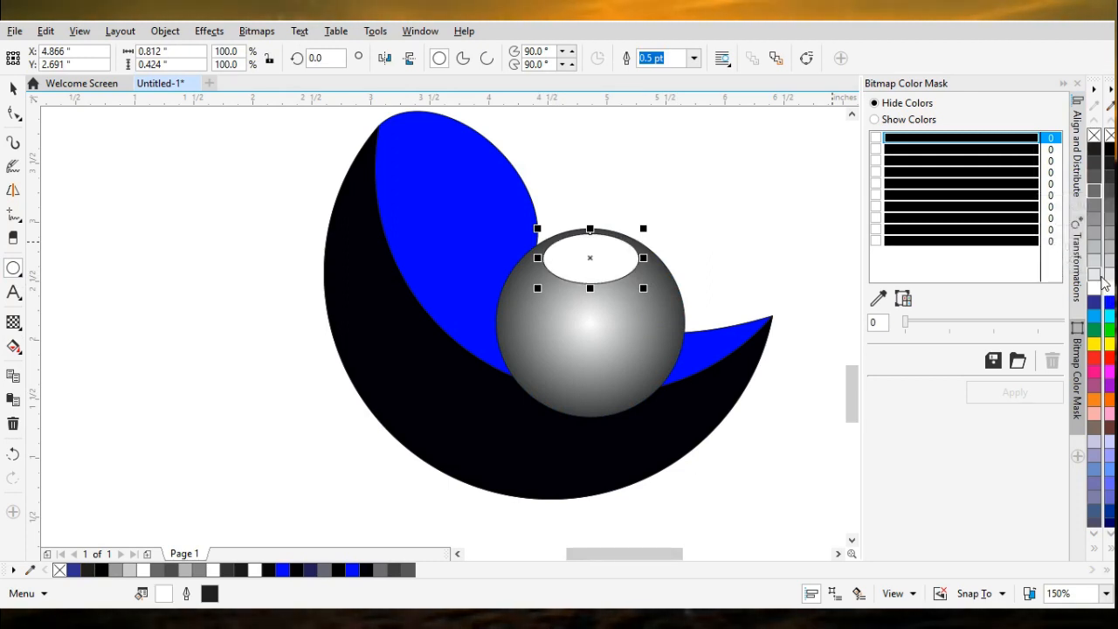
Apply a linear transparency to the white ellipse, fading from opaque at its upper edge to 100% transparent at its lower edge.
click(14, 322)
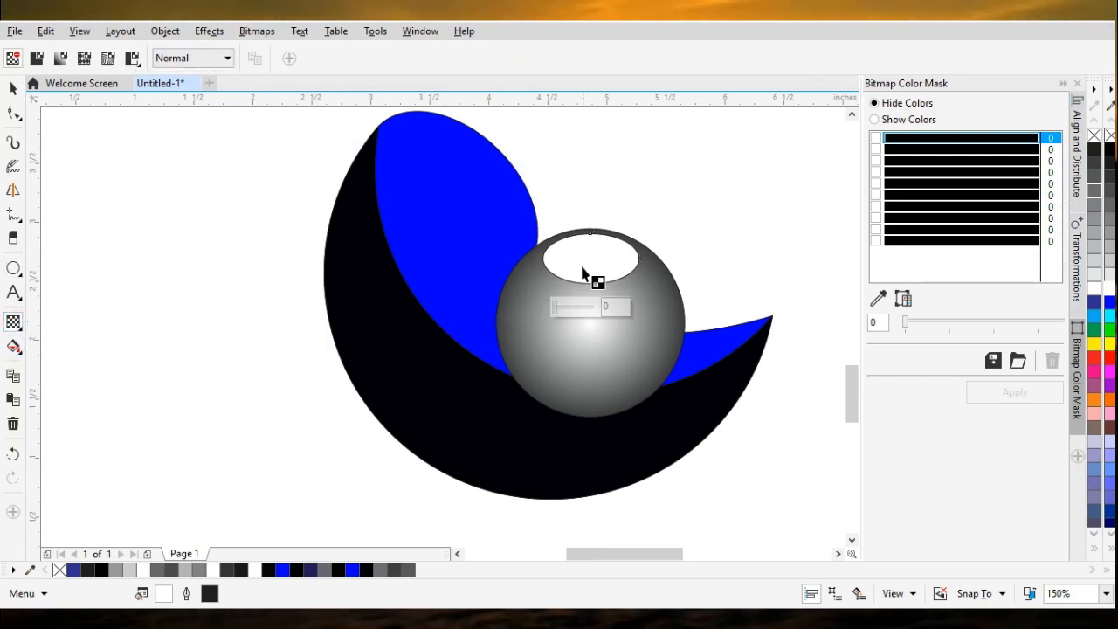
drag(597, 257, 626, 233)
drag(618, 297, 590, 234)
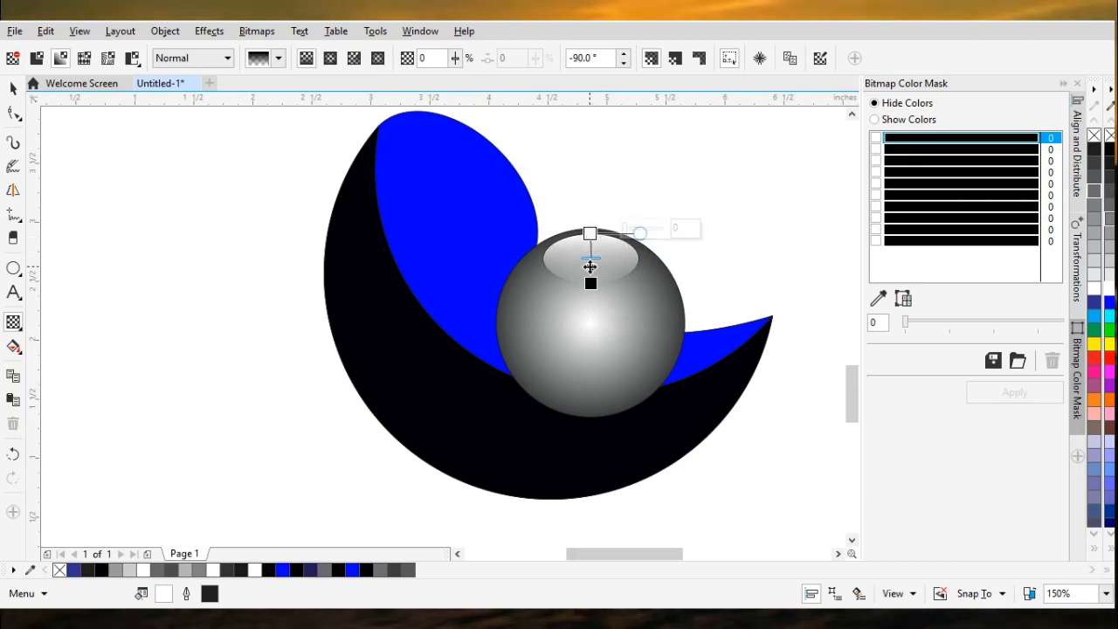
click(592, 283)
drag(592, 283, 594, 293)
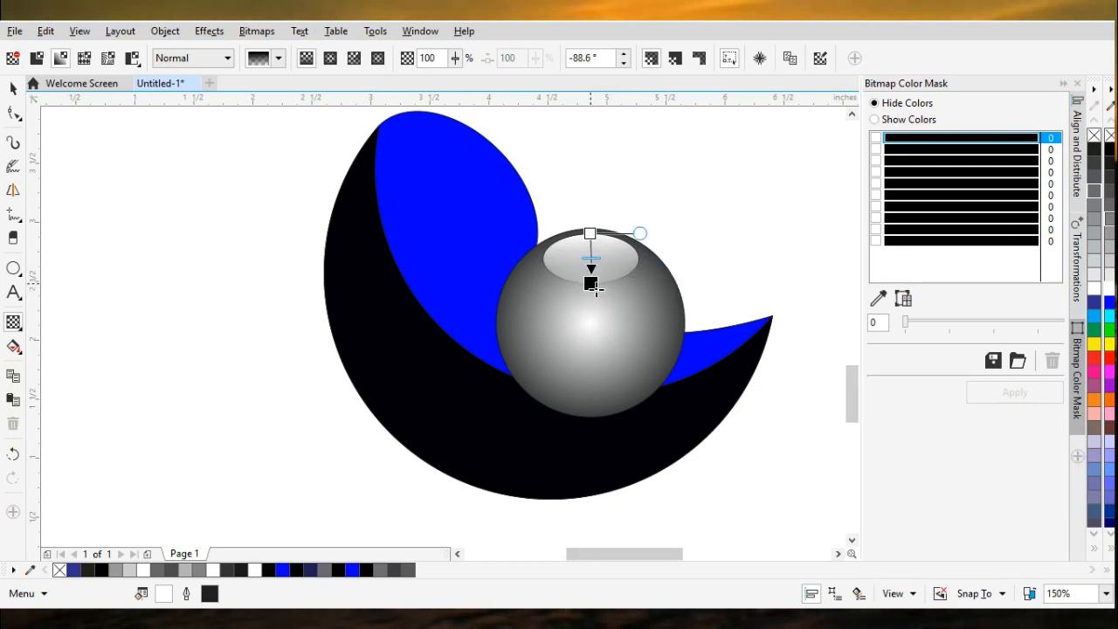
drag(593, 291, 591, 283)
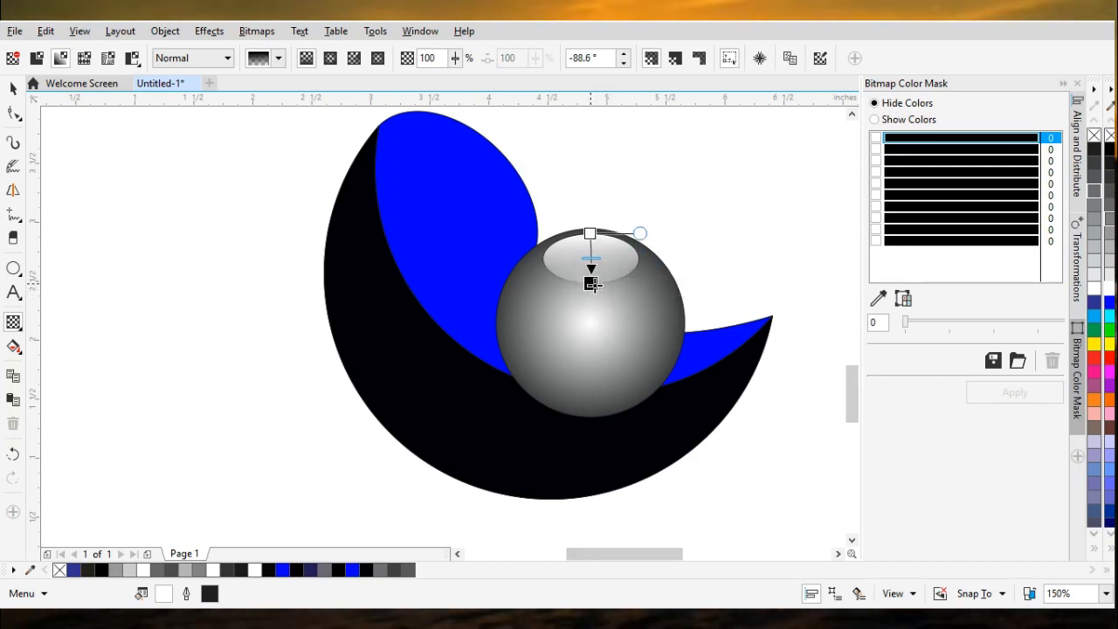
click(716, 418)
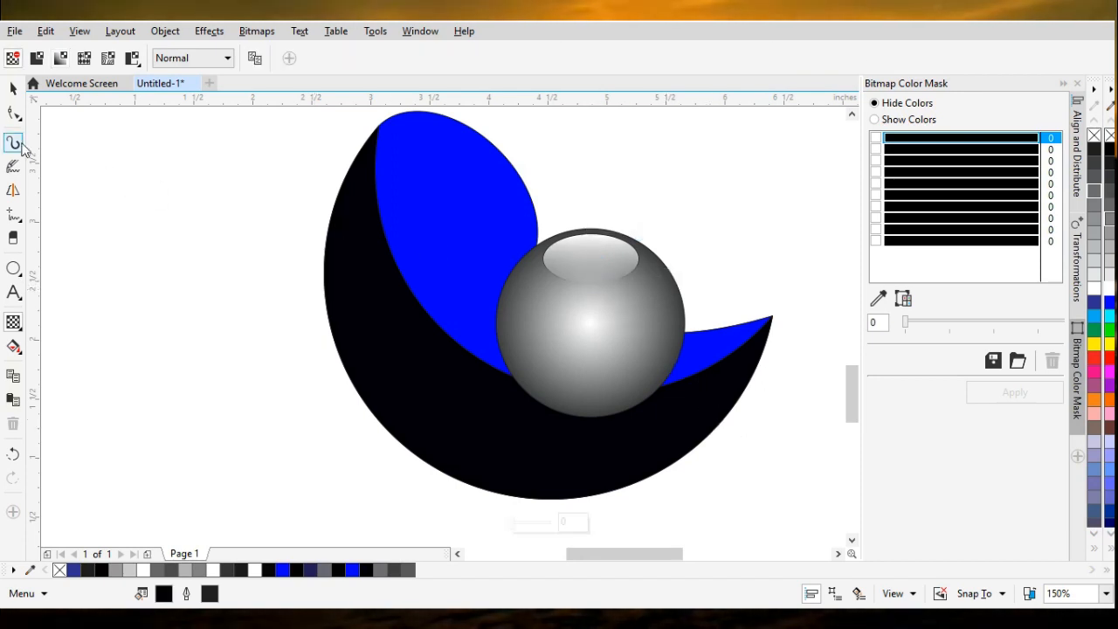
Remove the outline from the highlight ellipse on the sphere.
click(13, 89)
click(502, 219)
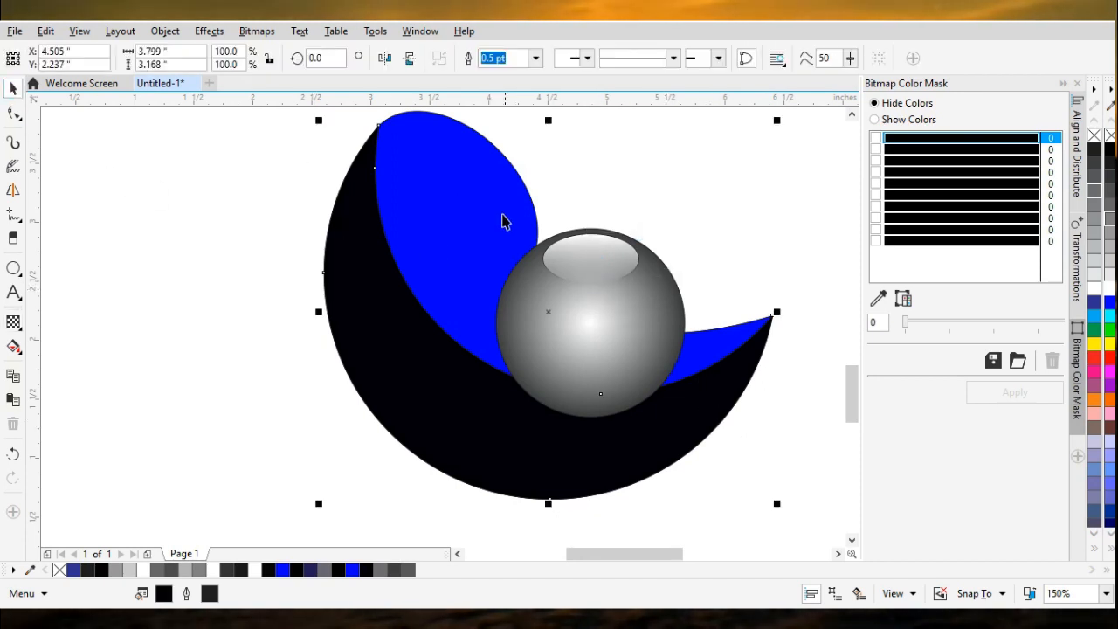
ctrl+click(634, 269)
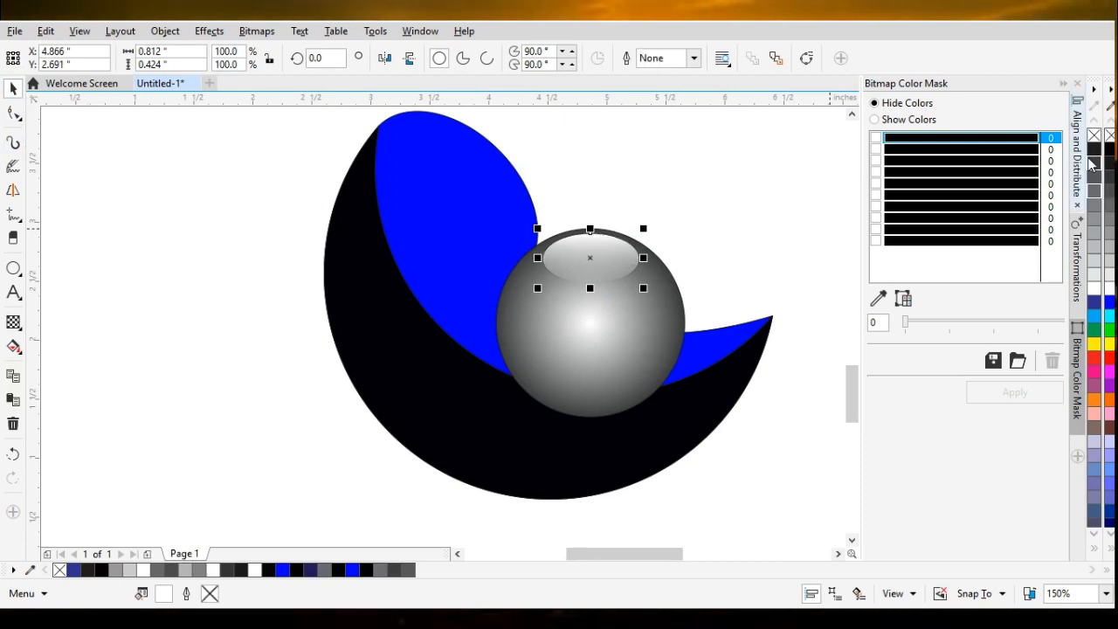
click(760, 444)
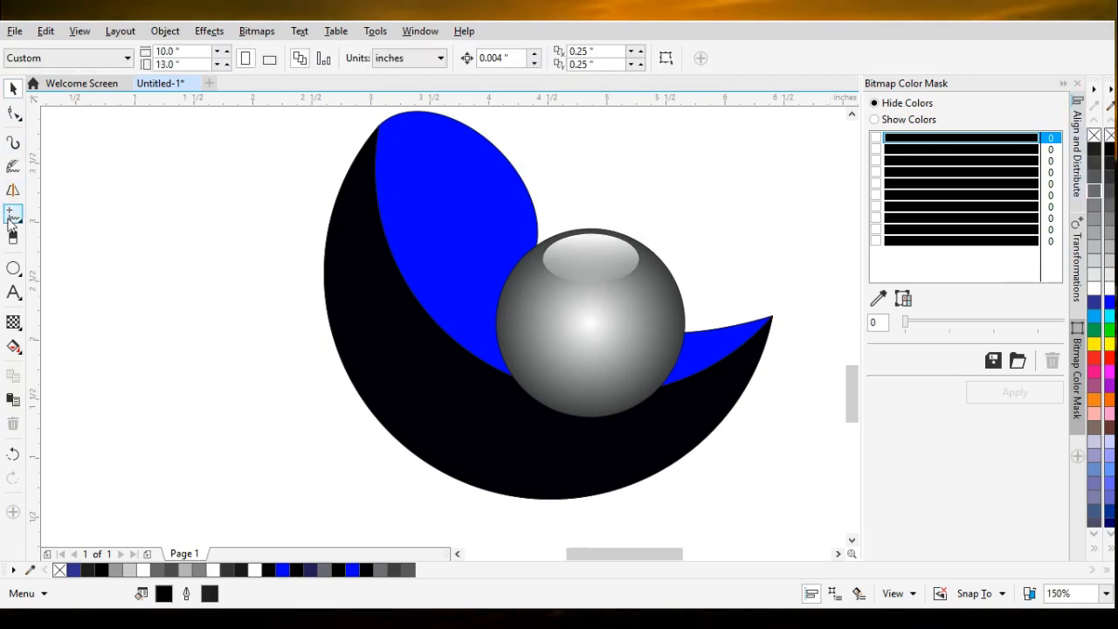
Draw a small circle about 0.39 inches in diameter on the sphere, overlapping the highlight's lower right edge.
click(14, 270)
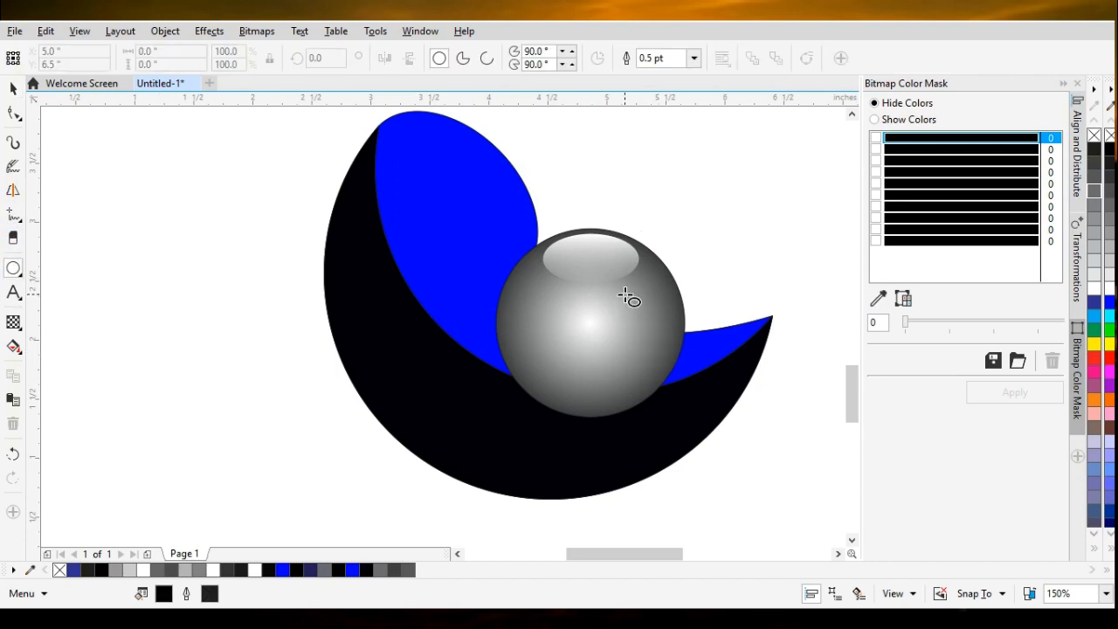
mouse_move(624, 282)
mouse_down()
mouse_move(647, 305)
mouse_move(630, 278)
mouse_move(640, 281)
mouse_up()
key(Delete)
click(12, 89)
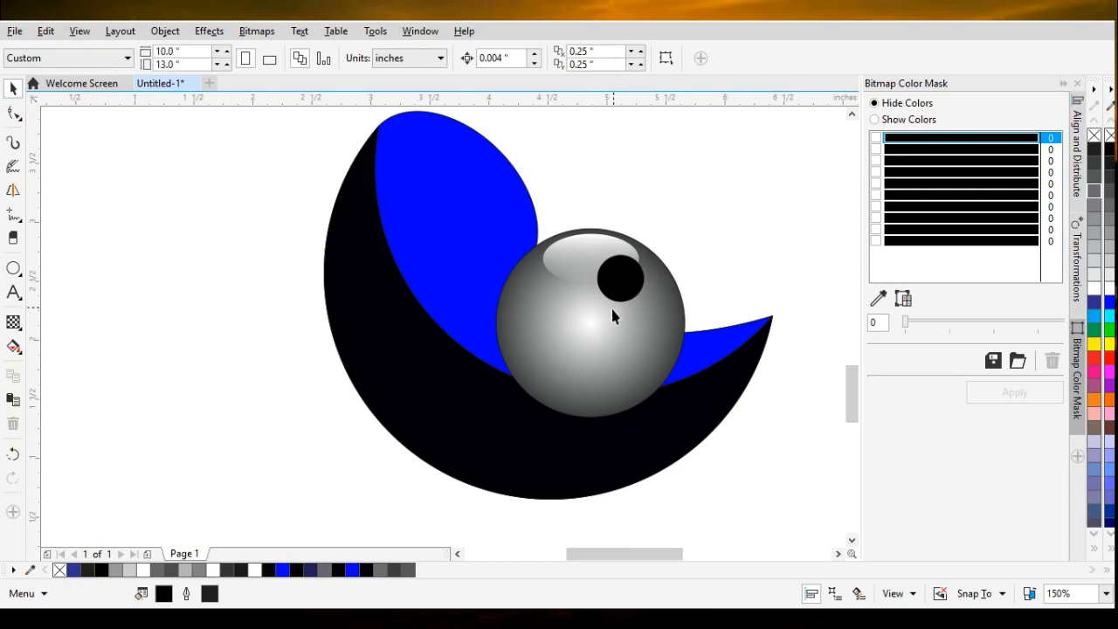
Shift the small circle slightly down and right on the sphere and fill it with white.
click(619, 280)
drag(619, 279, 630, 286)
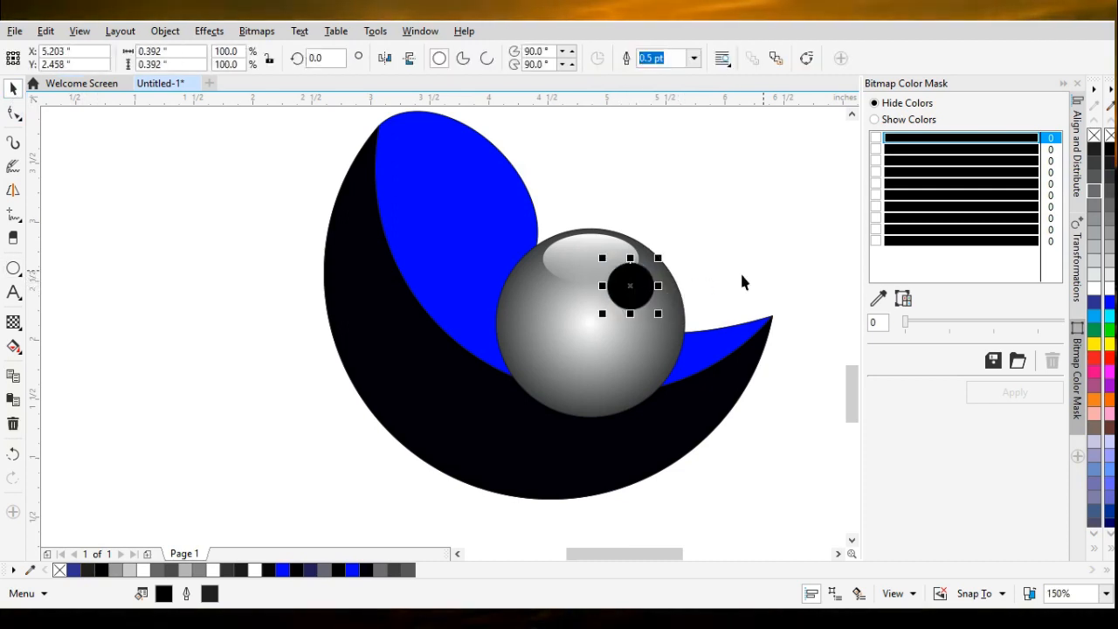
click(1110, 289)
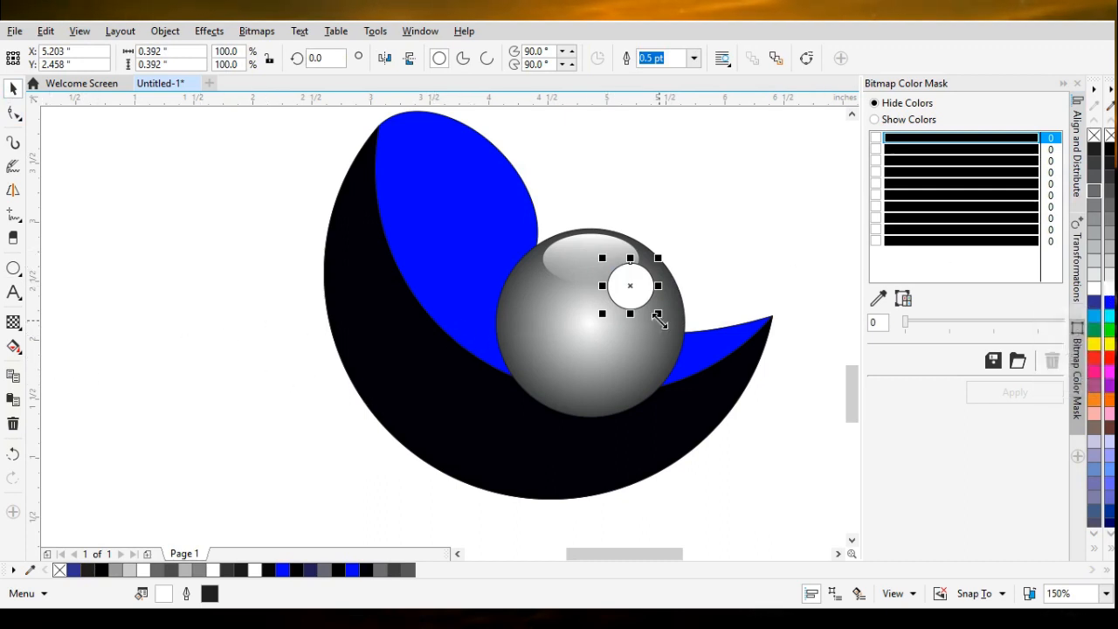
Apply a white and dark gray fountain fill to the small circle from its center past its right edge, and make it elliptical.
key(g)
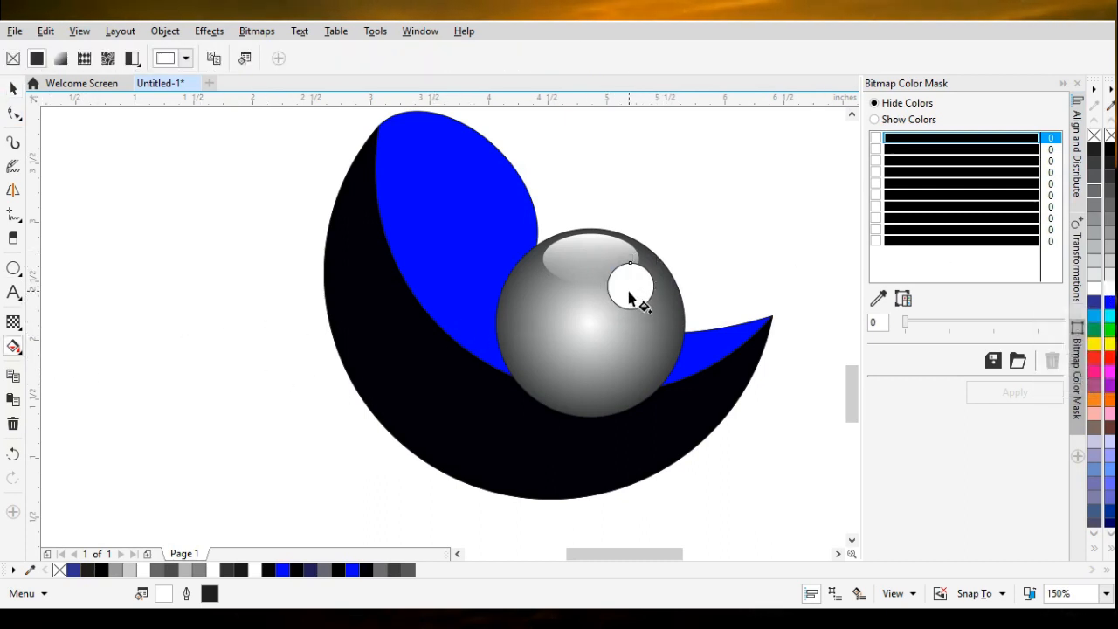
drag(636, 292, 675, 287)
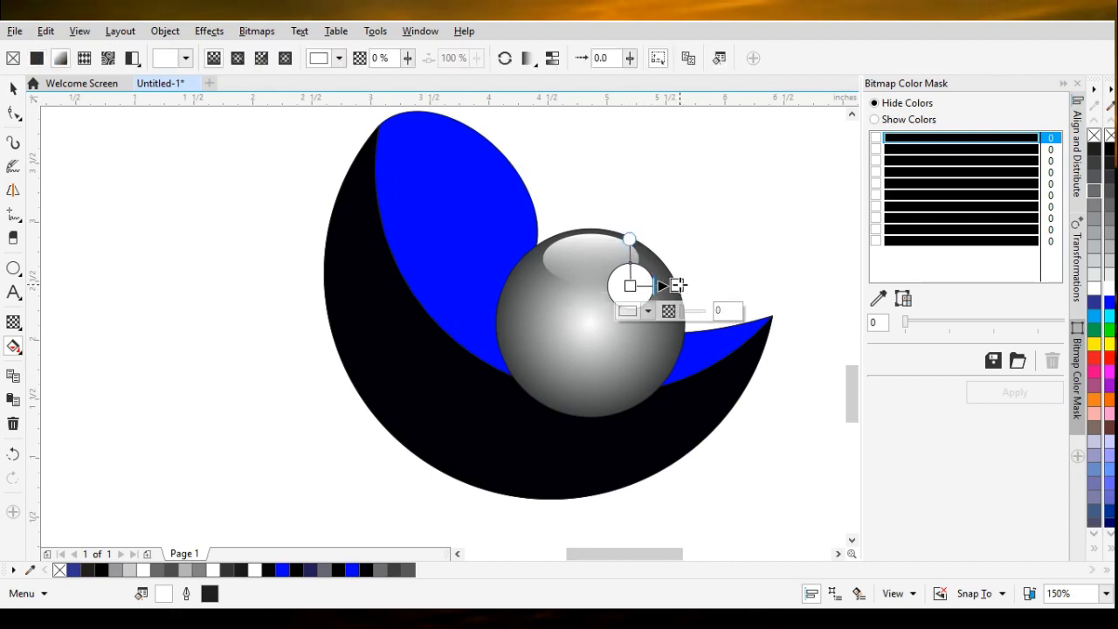
click(629, 286)
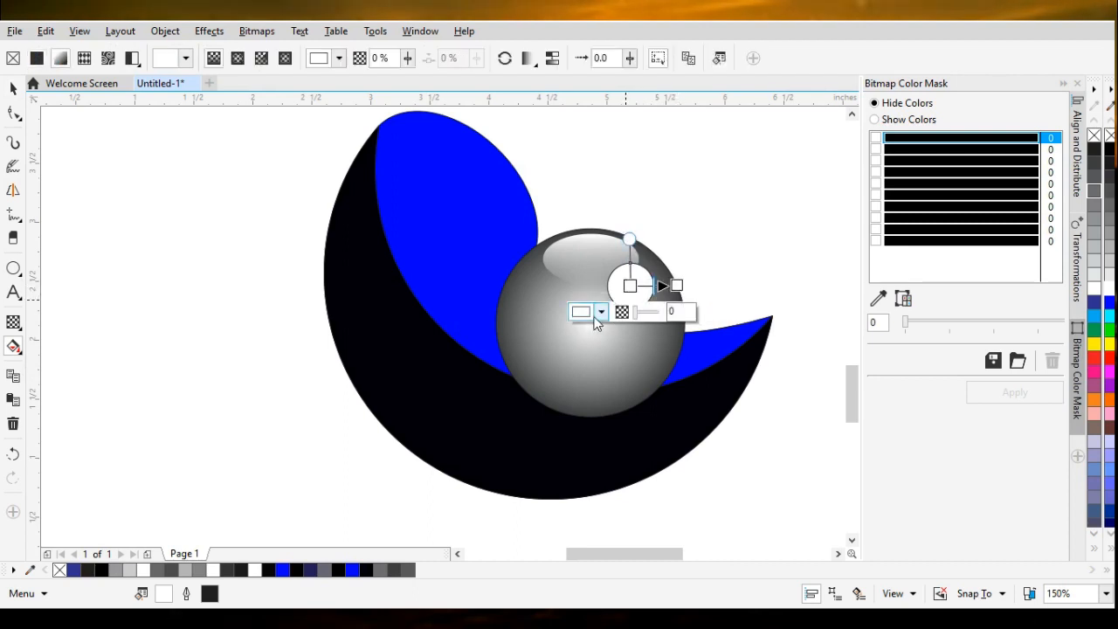
click(676, 285)
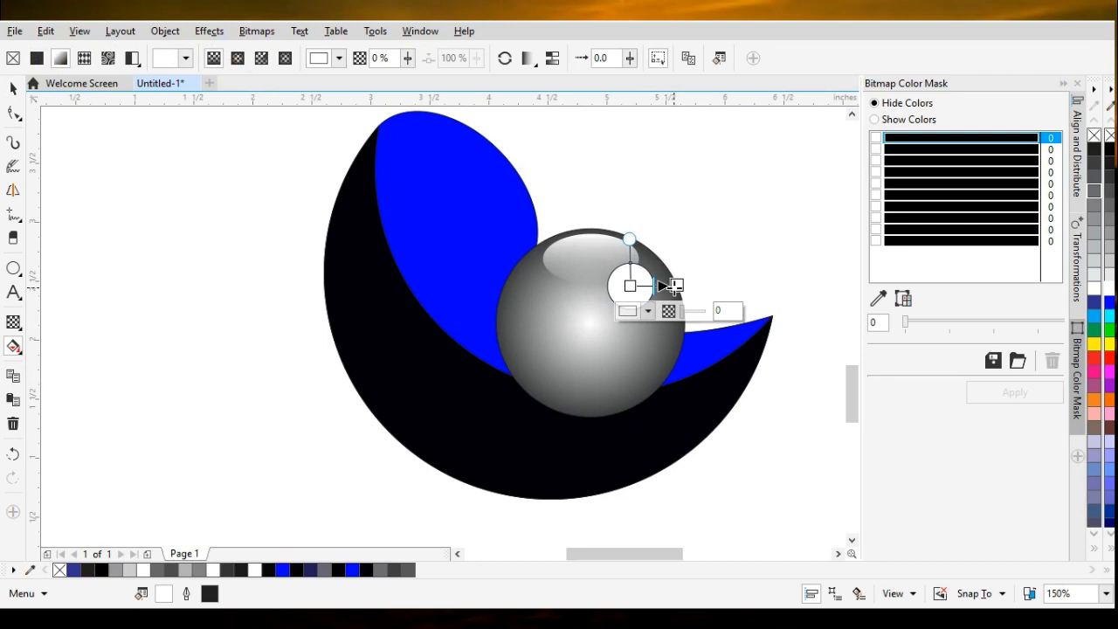
click(1110, 198)
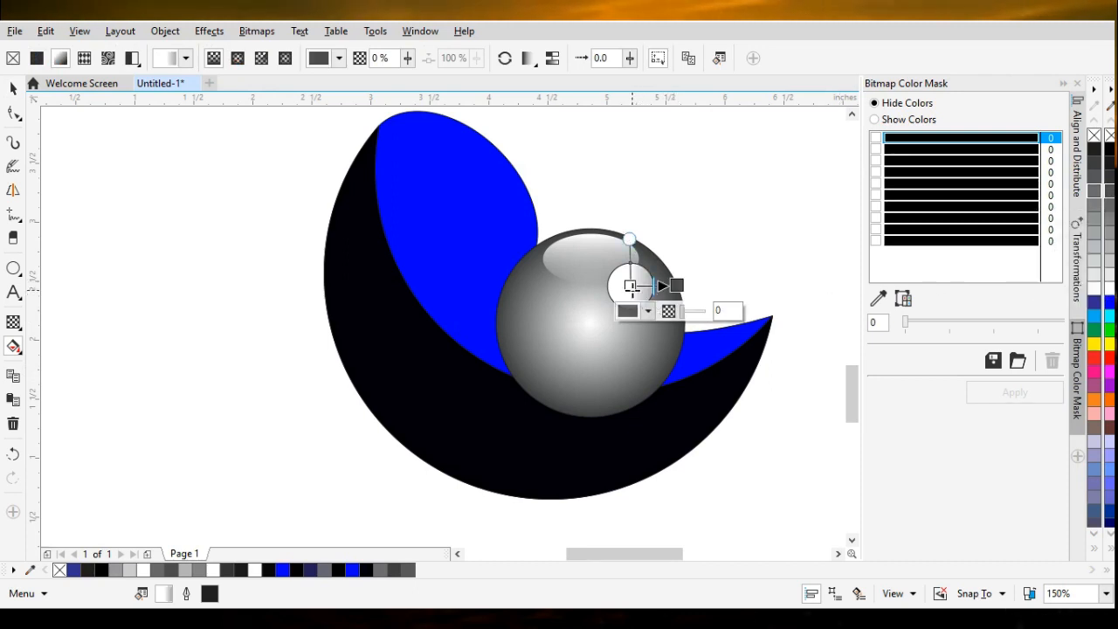
click(237, 57)
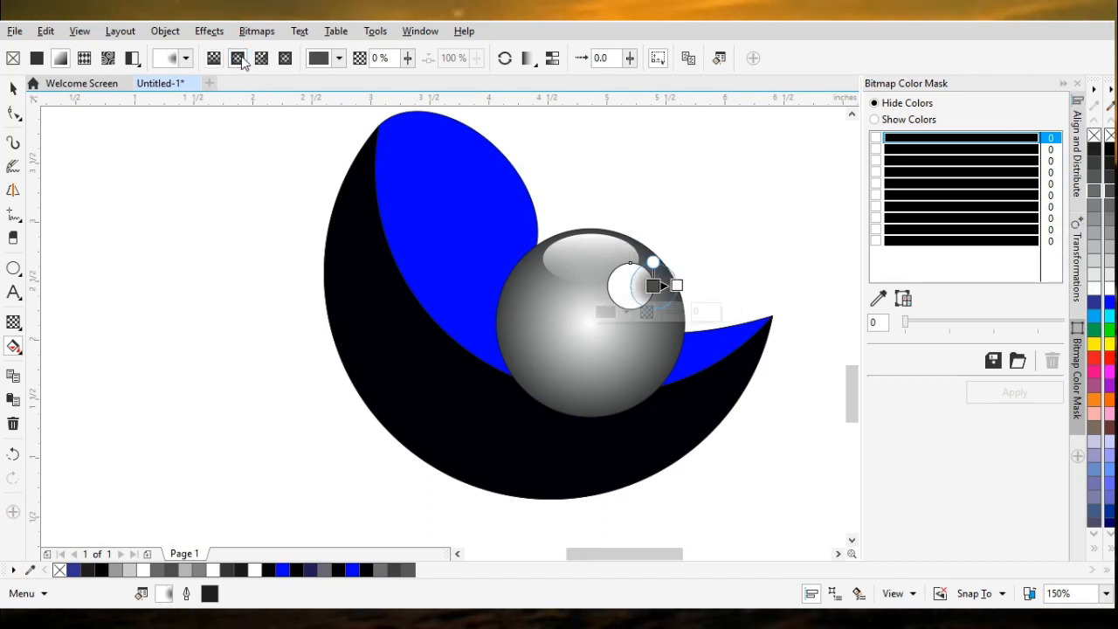
Recolor the small circle's elliptical gradient with white at the center and medium gray at the outer end.
click(632, 286)
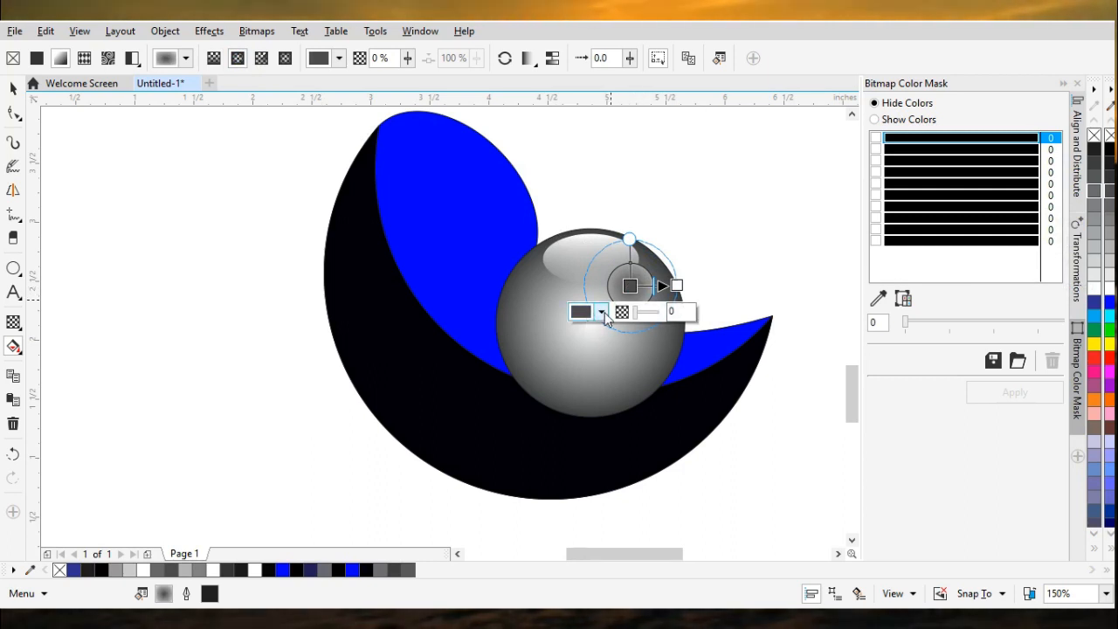
click(602, 312)
click(1111, 289)
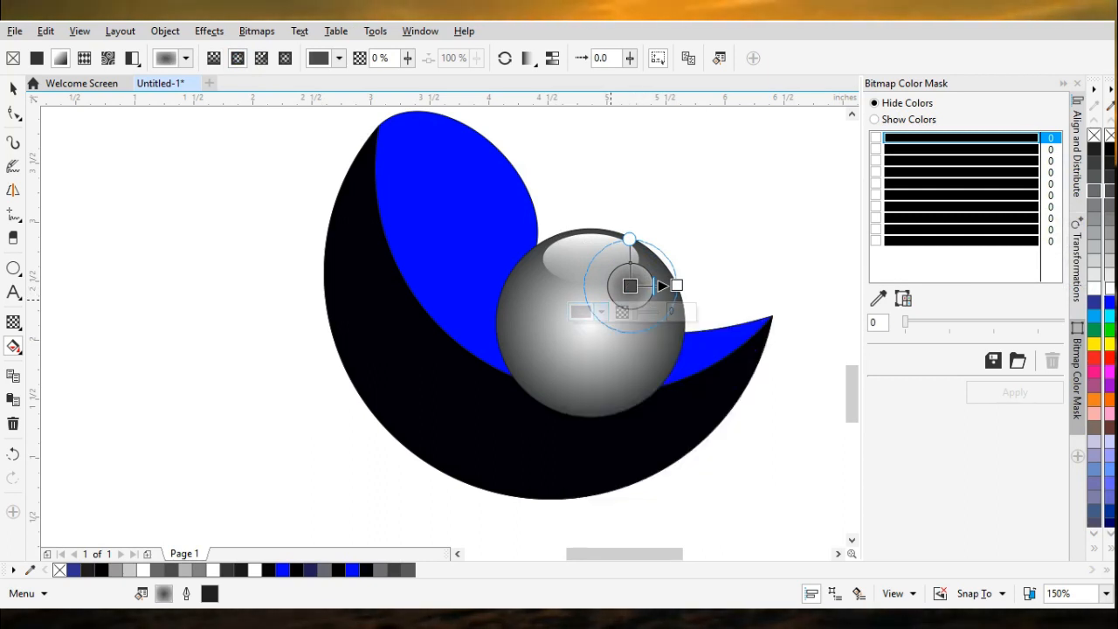
click(1112, 290)
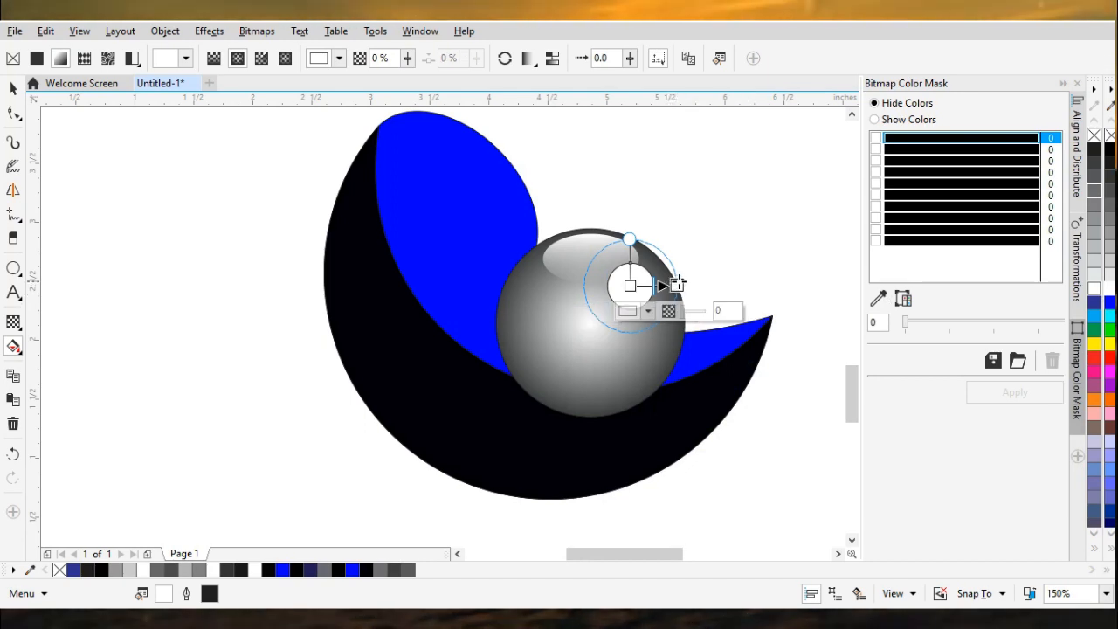
click(1093, 192)
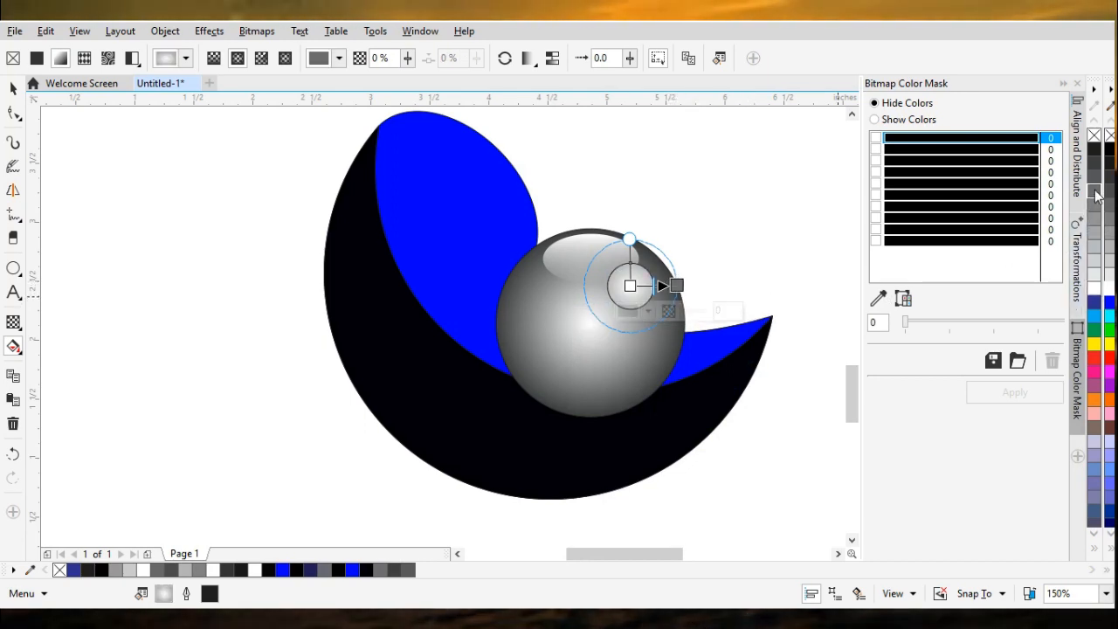
click(762, 429)
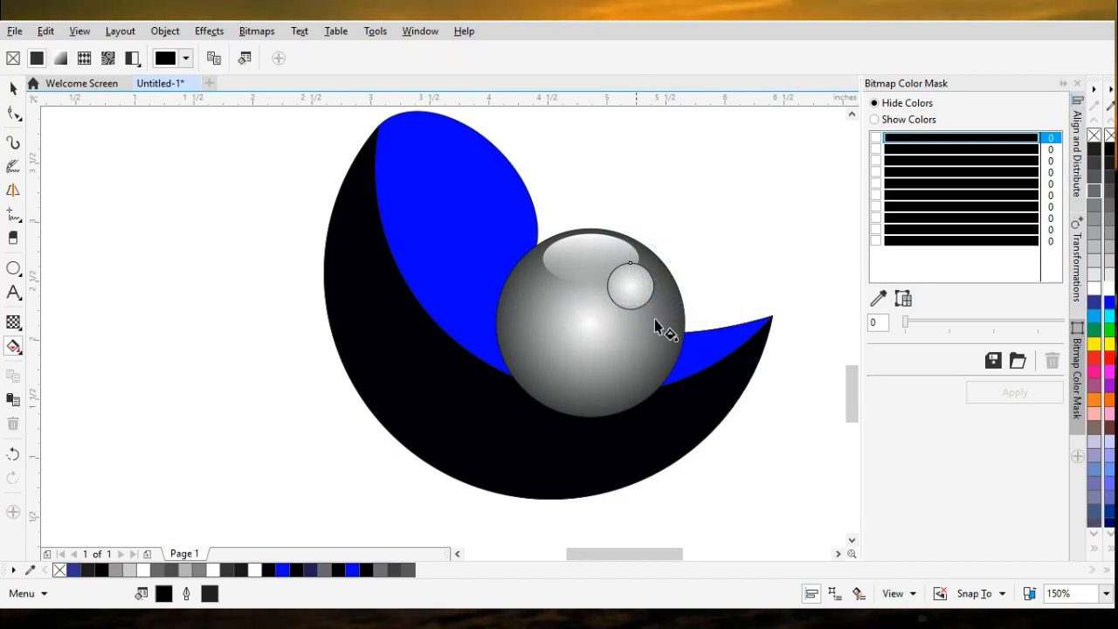
Remove the outline from the small circle on the sphere.
click(14, 88)
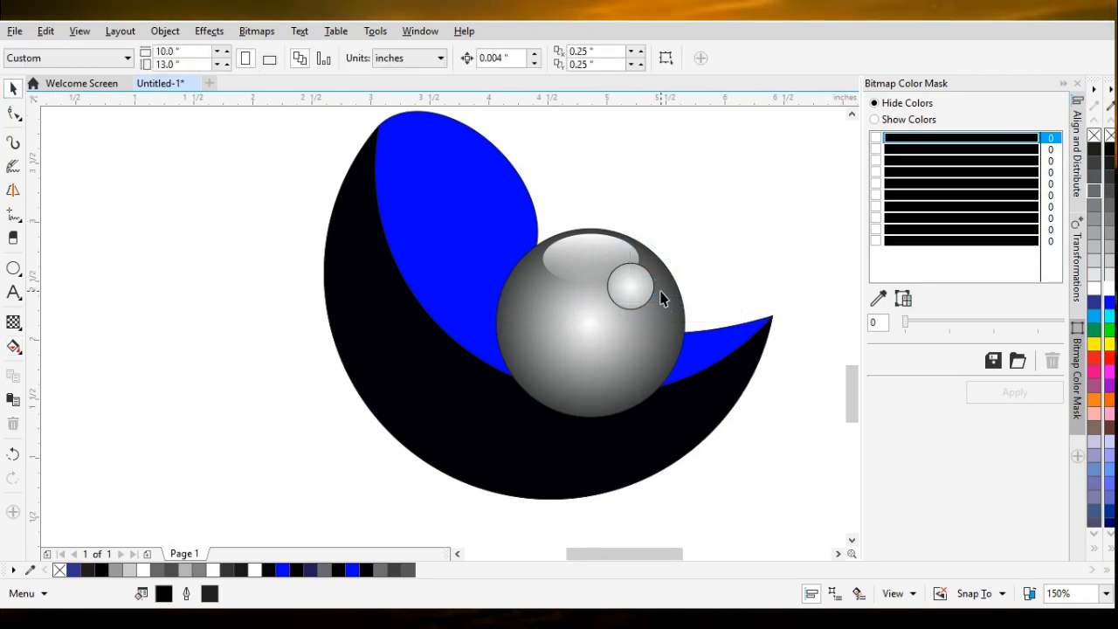
click(654, 292)
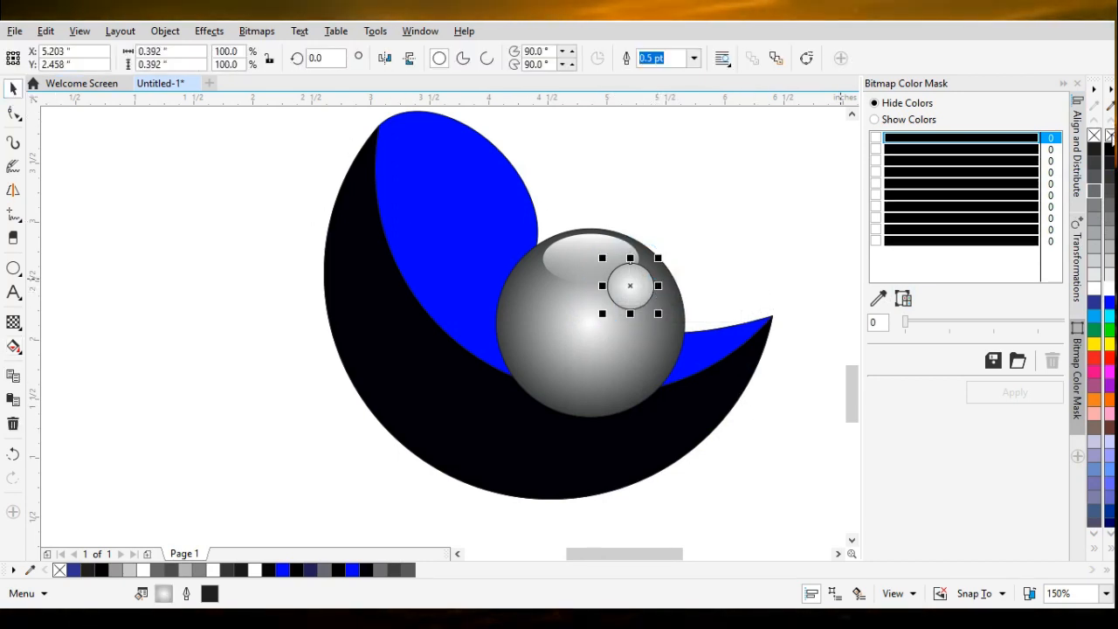
click(785, 467)
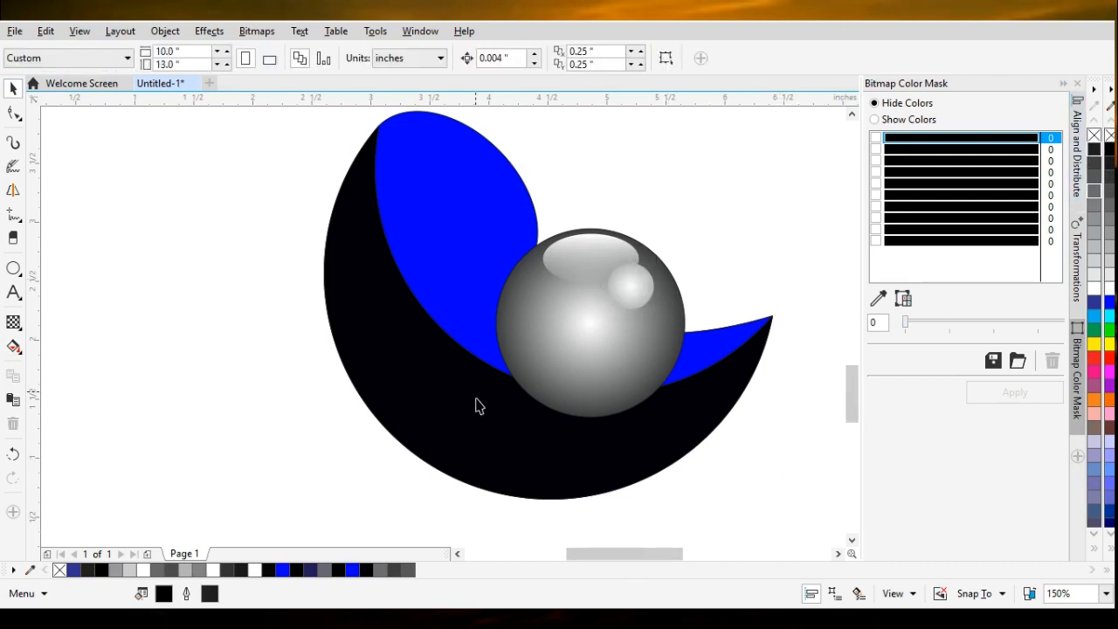
Apply a linear fountain fill to the blue curved shape, running from blue at its lower left edge to black (#000000) at its right edge.
click(441, 303)
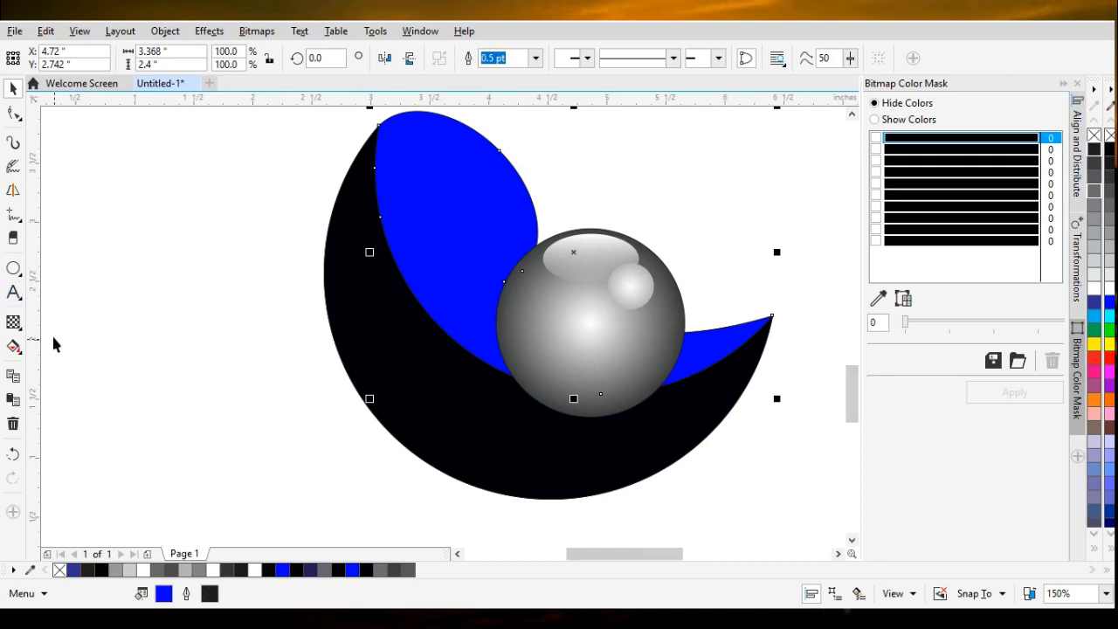
key(g)
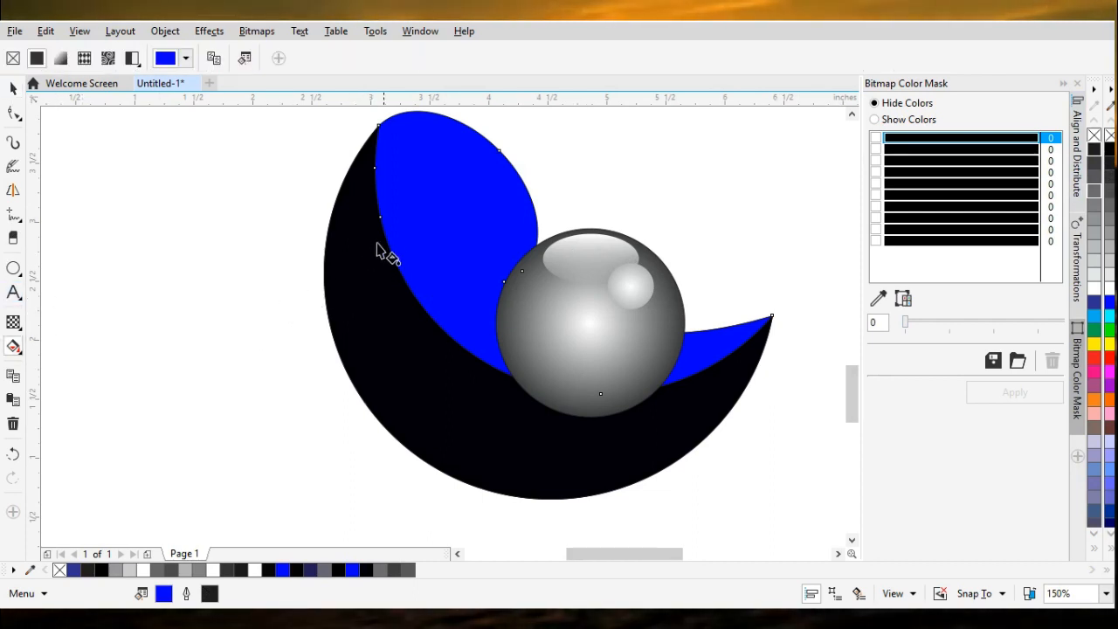
drag(387, 241, 529, 191)
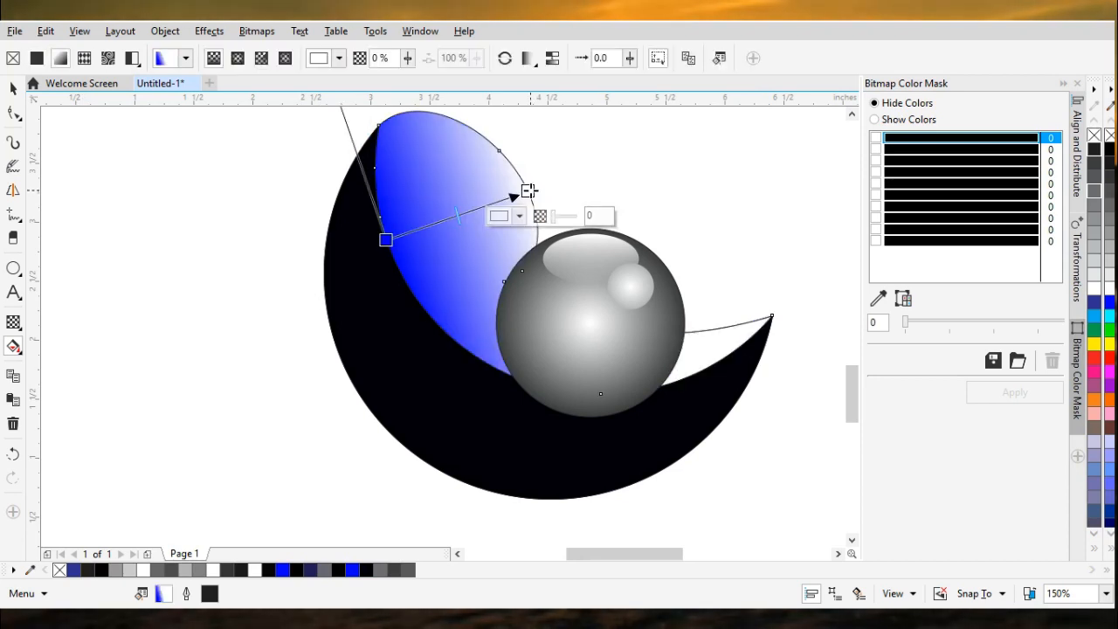
click(519, 215)
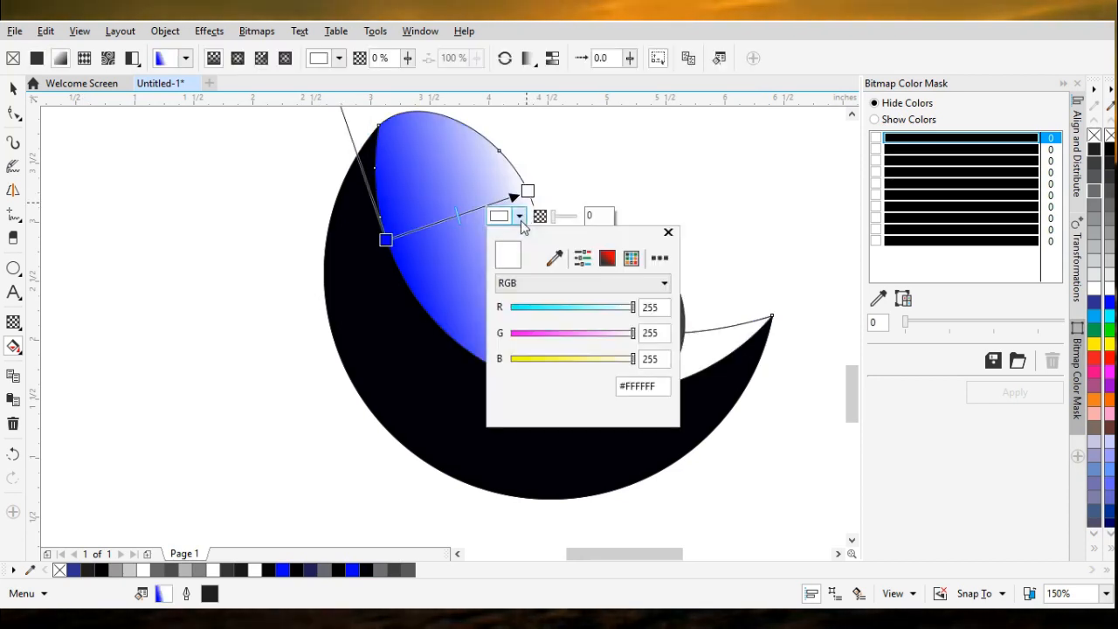
click(556, 260)
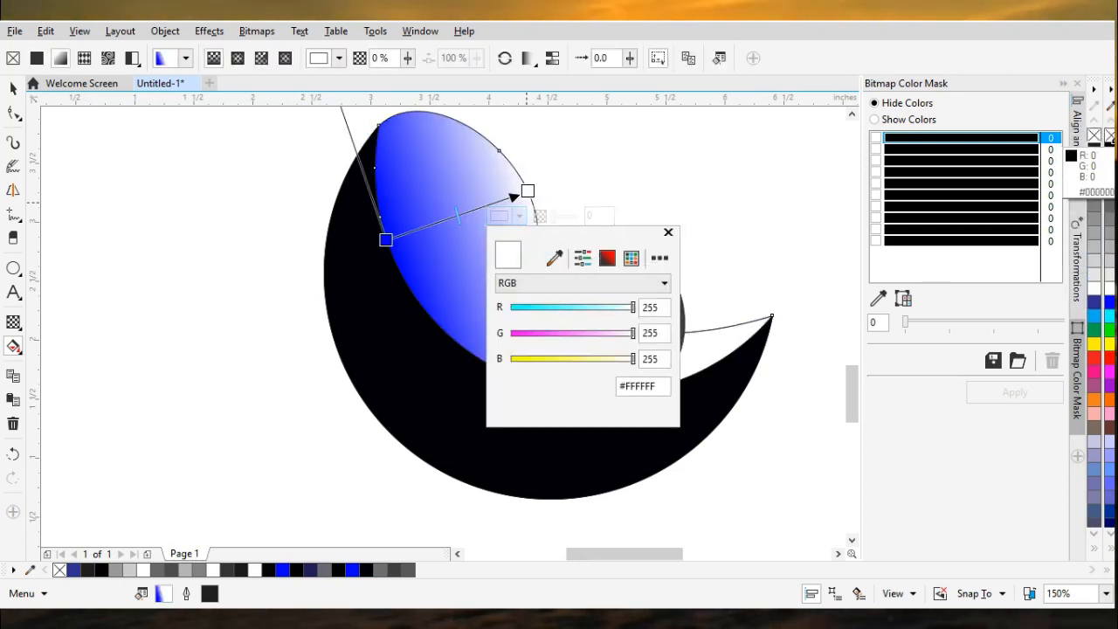
click(1105, 149)
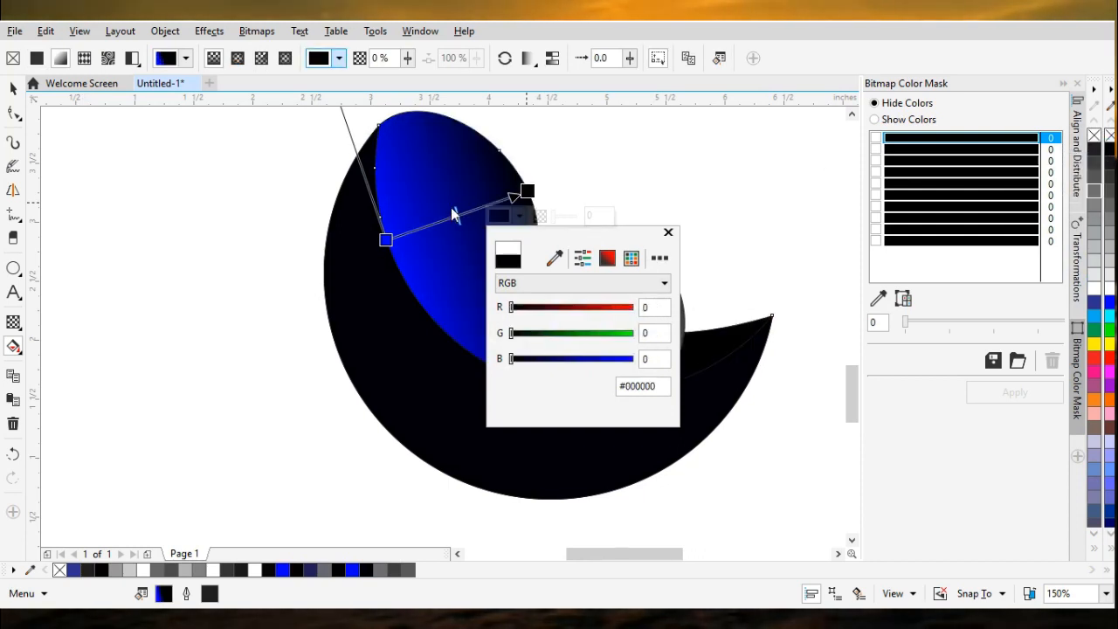
Shift the blue start of the curved shape's gradient slightly down and move the gradient midpoint closer to it.
click(386, 241)
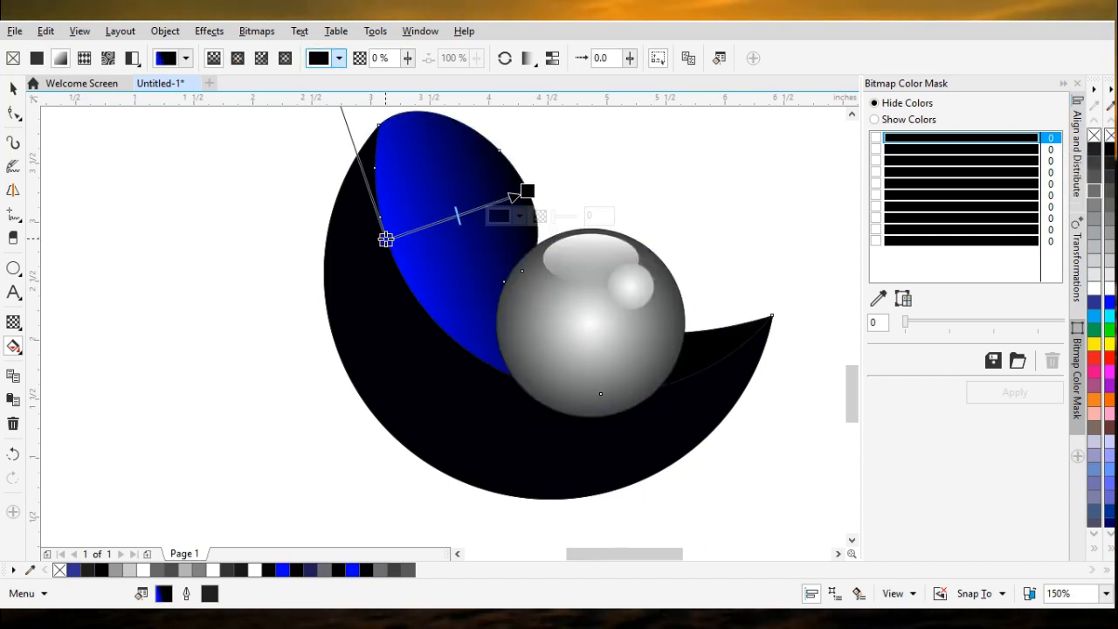
drag(386, 240, 392, 254)
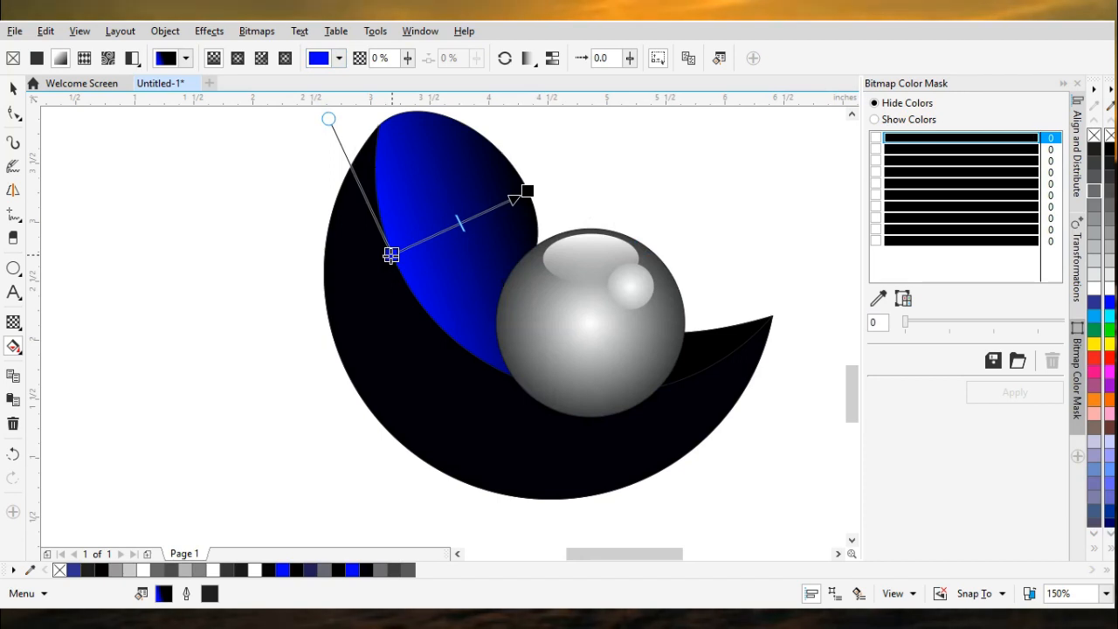
drag(460, 225, 433, 237)
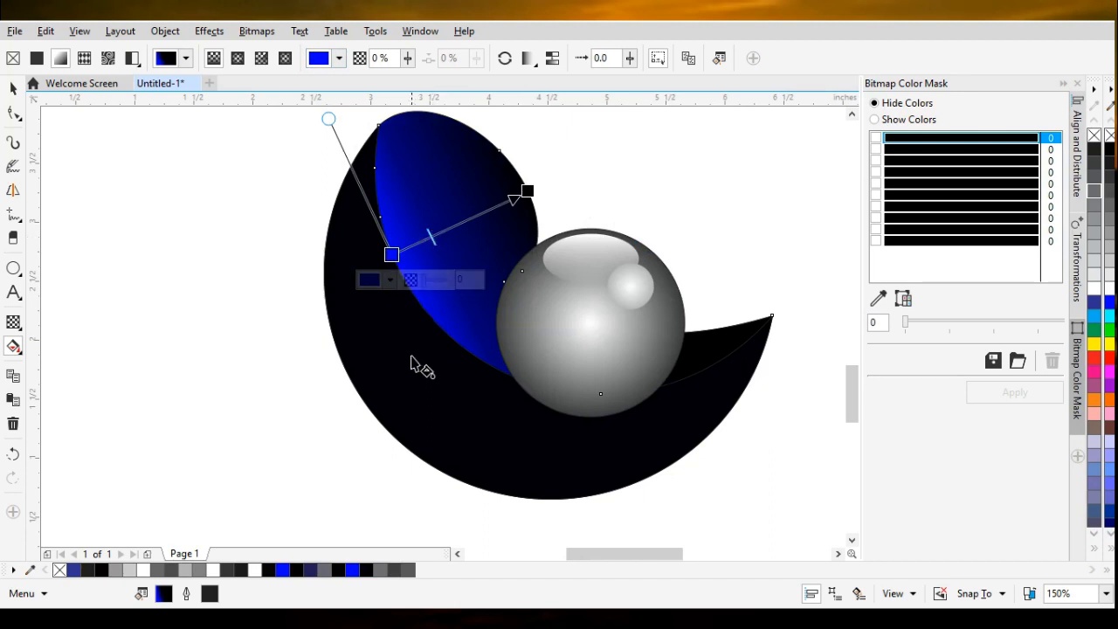
Apply a linear fountain fill to the black crescent from its lower left edge toward the sphere, with blue (#0000FF) as the start color.
click(411, 395)
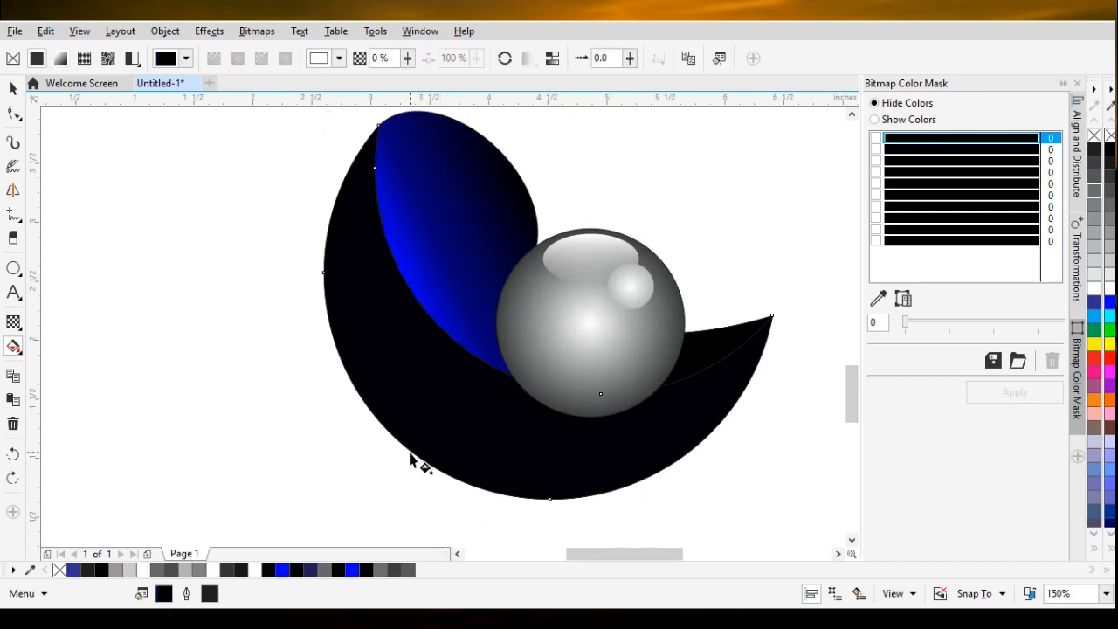
drag(415, 454, 534, 338)
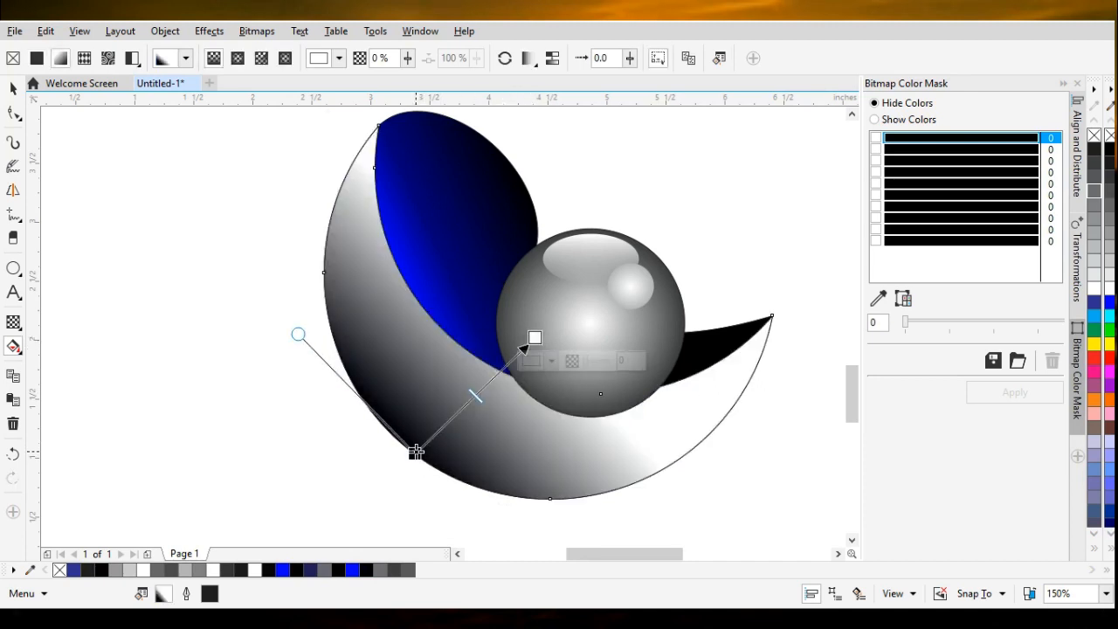
click(416, 452)
click(431, 479)
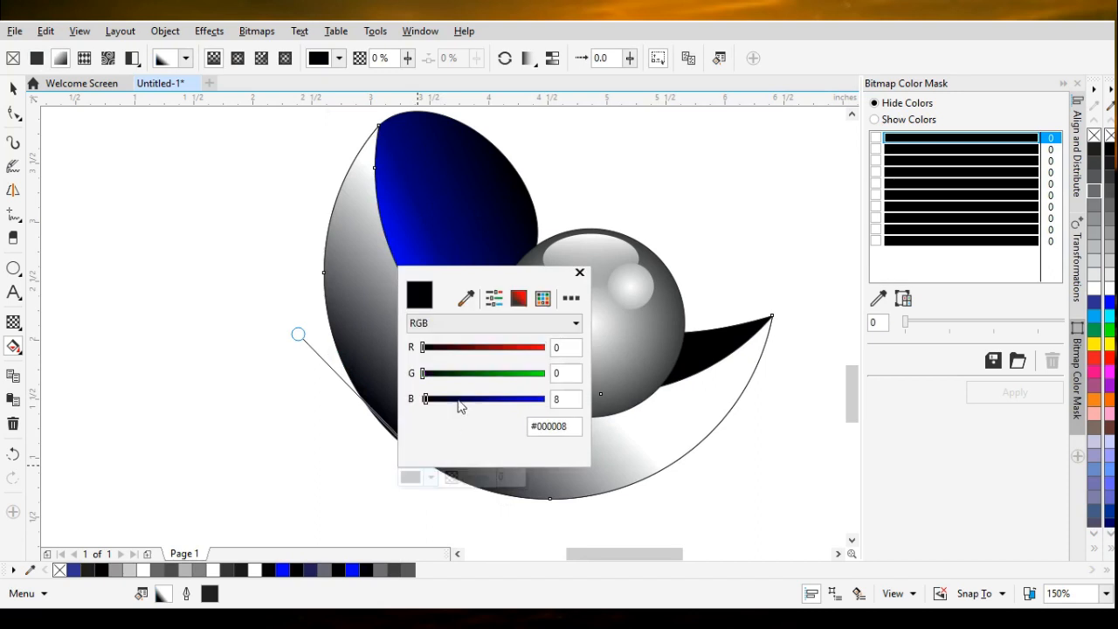
click(466, 299)
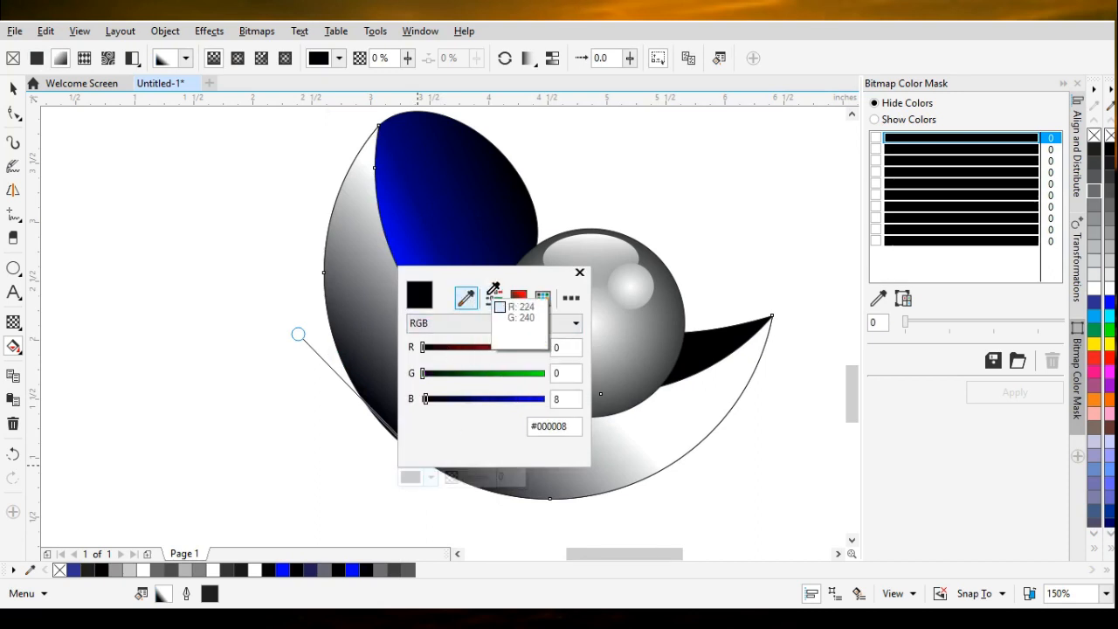
click(1109, 300)
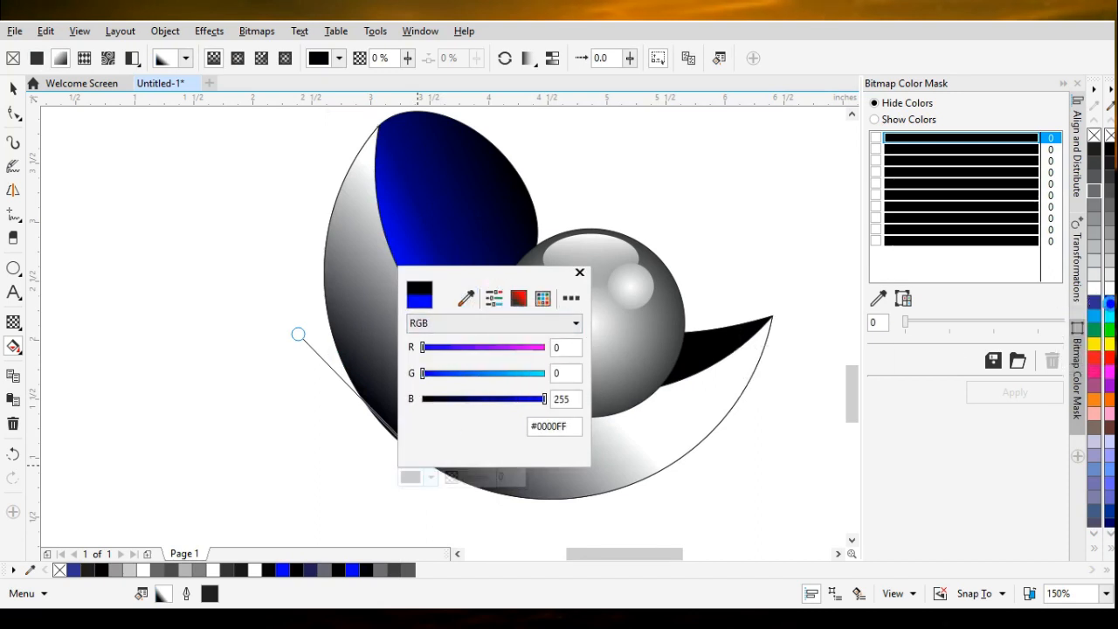
click(580, 272)
Set the end color of the crescent's gradient, at the sphere, to black (#000000).
click(535, 338)
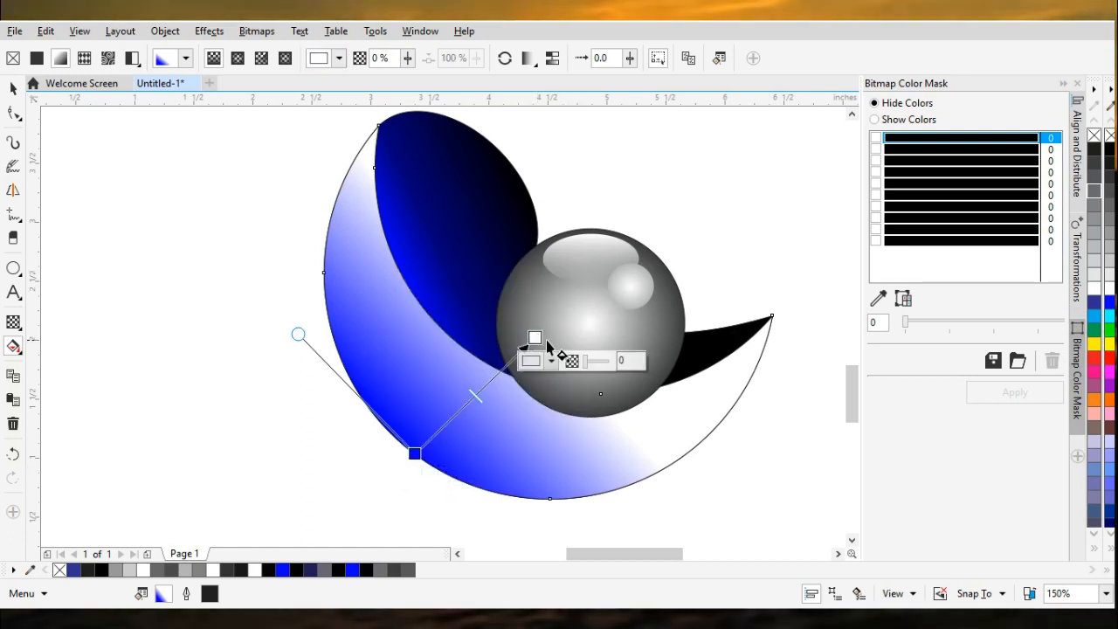
click(553, 364)
click(586, 402)
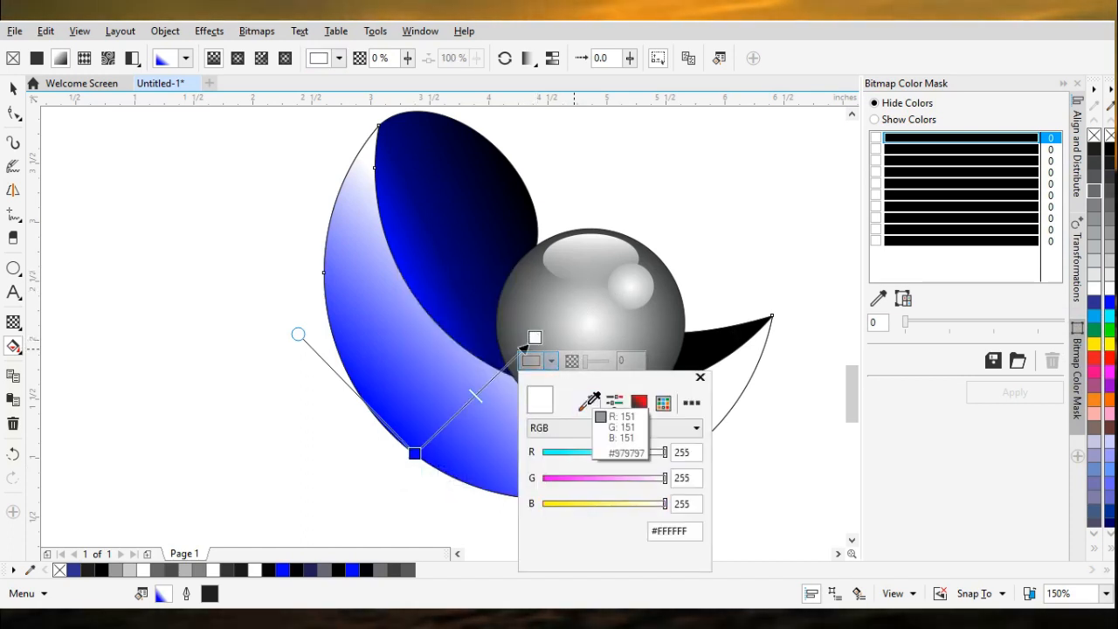
click(1111, 149)
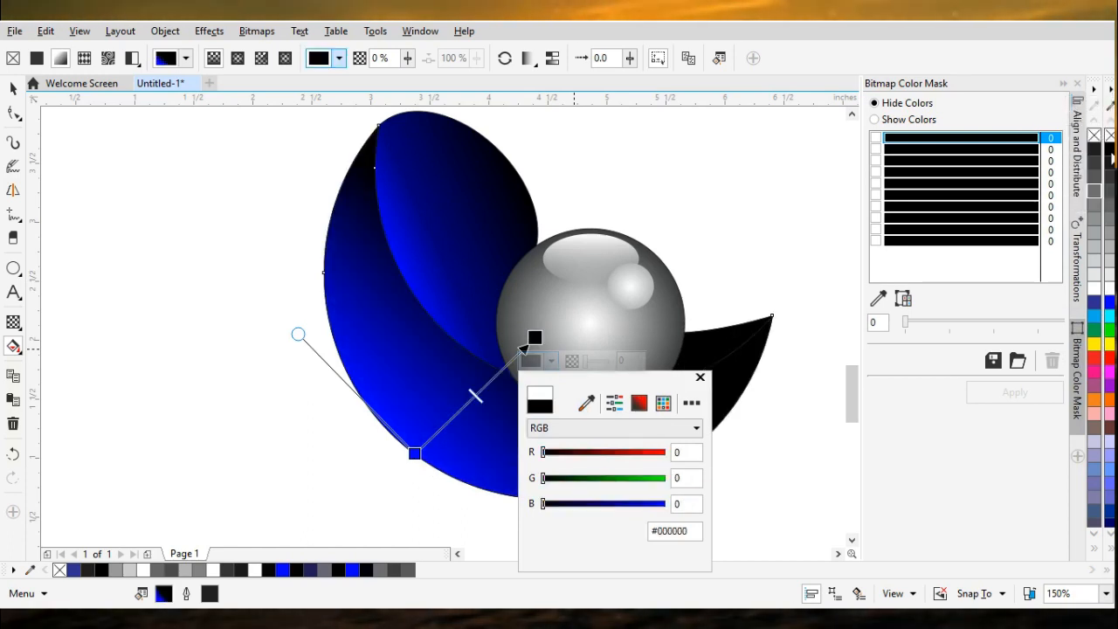
Move the blue start of the crescent's gradient down and right along its lower edge, and nudge the black end slightly left.
click(472, 397)
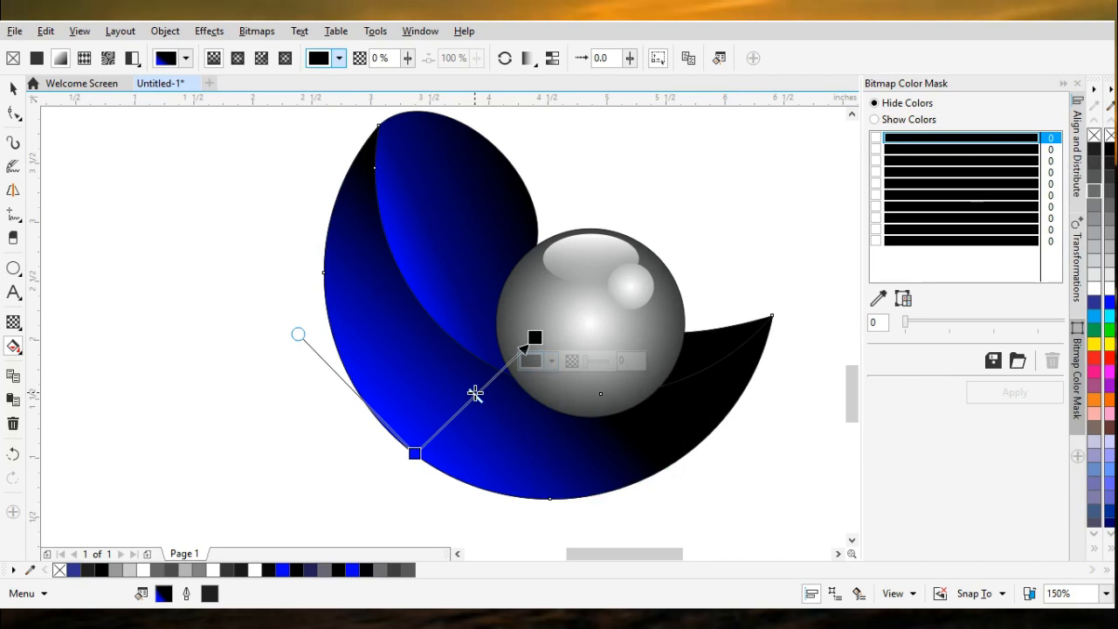
drag(457, 416, 437, 461)
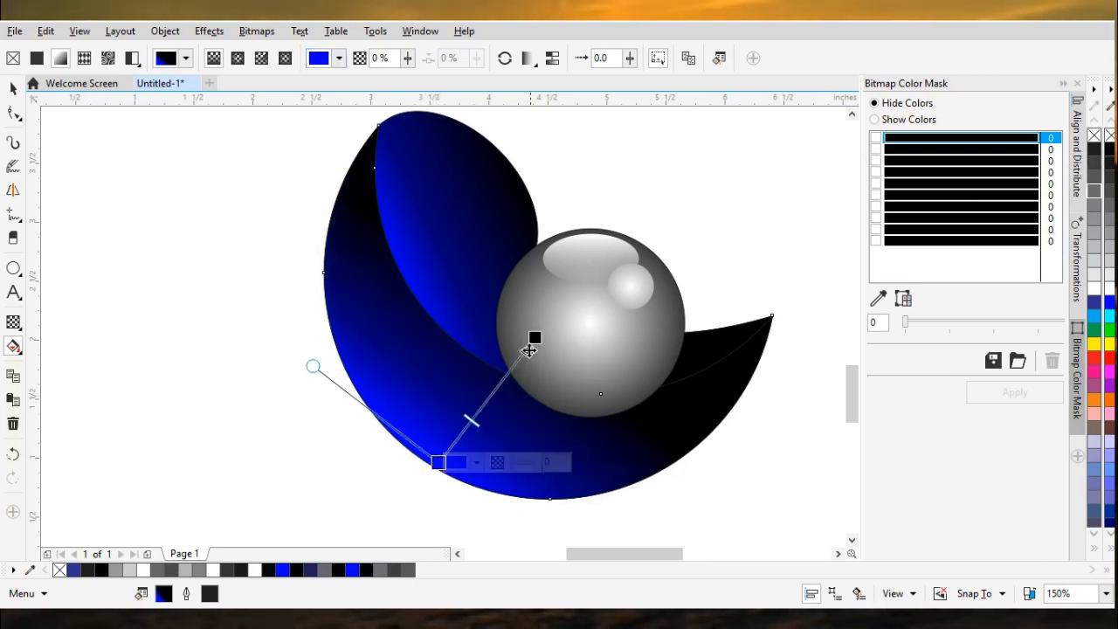
mouse_move(535, 337)
mouse_down()
mouse_move(517, 359)
mouse_move(531, 340)
mouse_up()
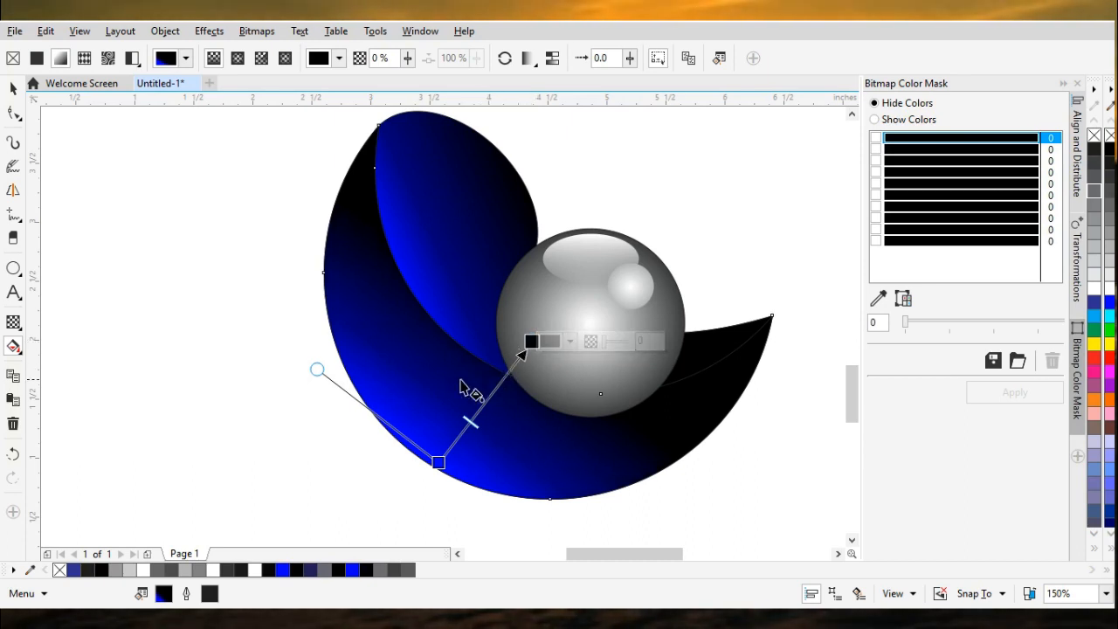
Try an elliptical fountain fill on the crescent.
click(237, 59)
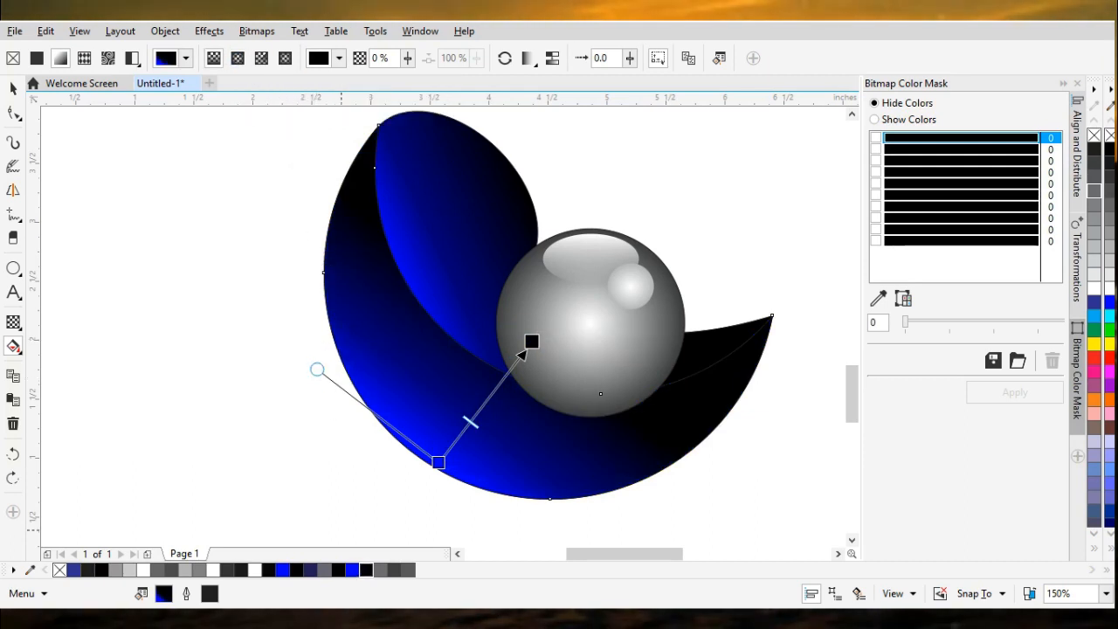
Move the blue start of the crescent's gradient further down and right along its lower edge, and shift the black end slightly down.
key(space)
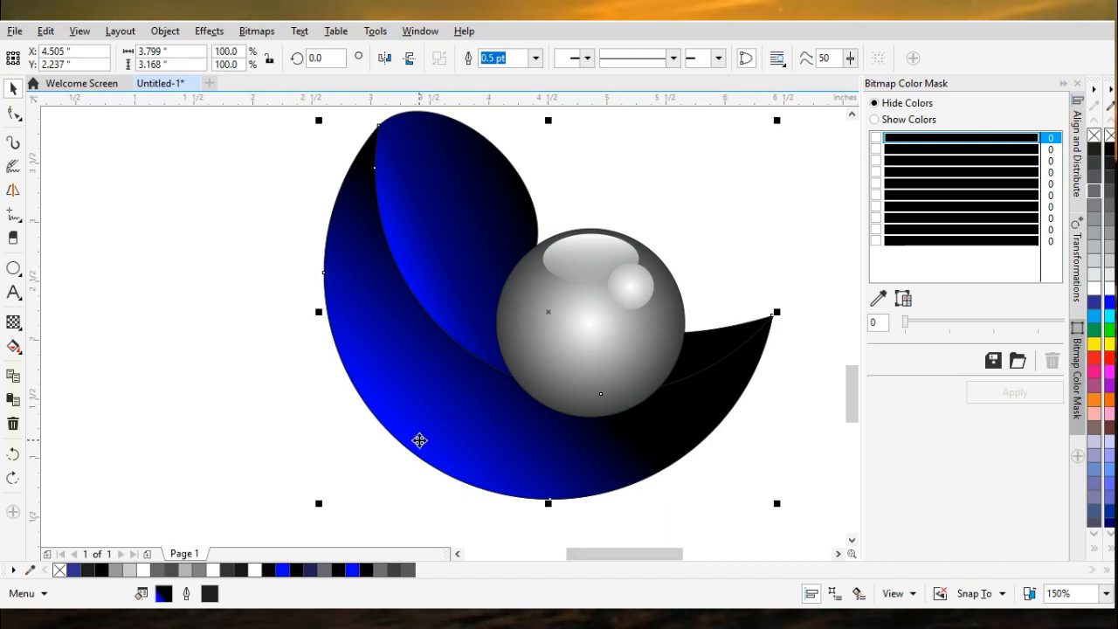
click(340, 429)
click(387, 436)
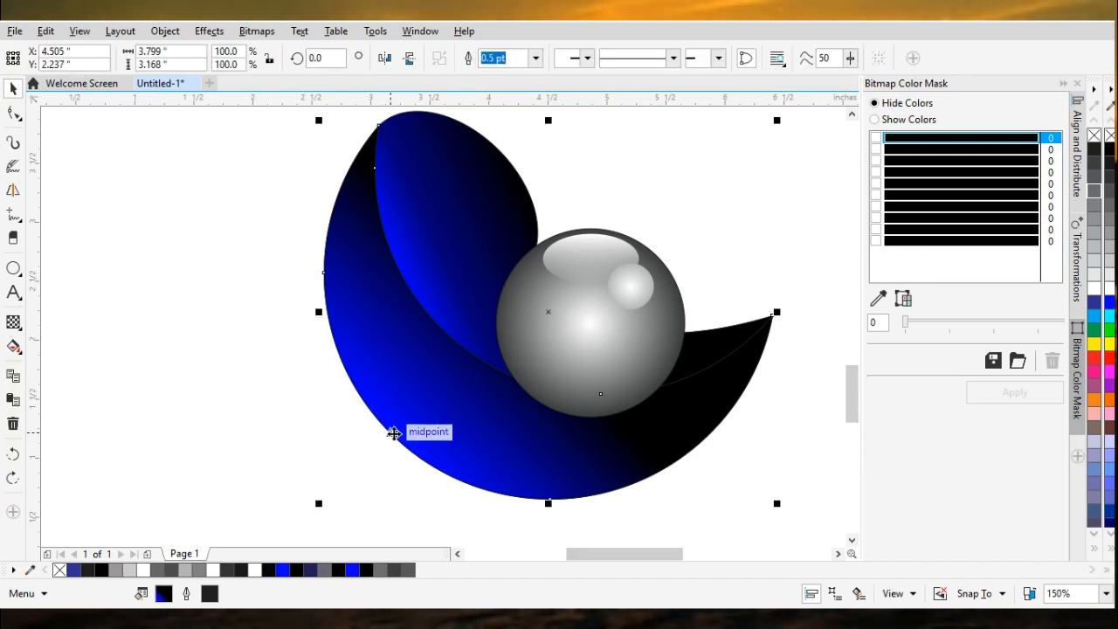
key(space)
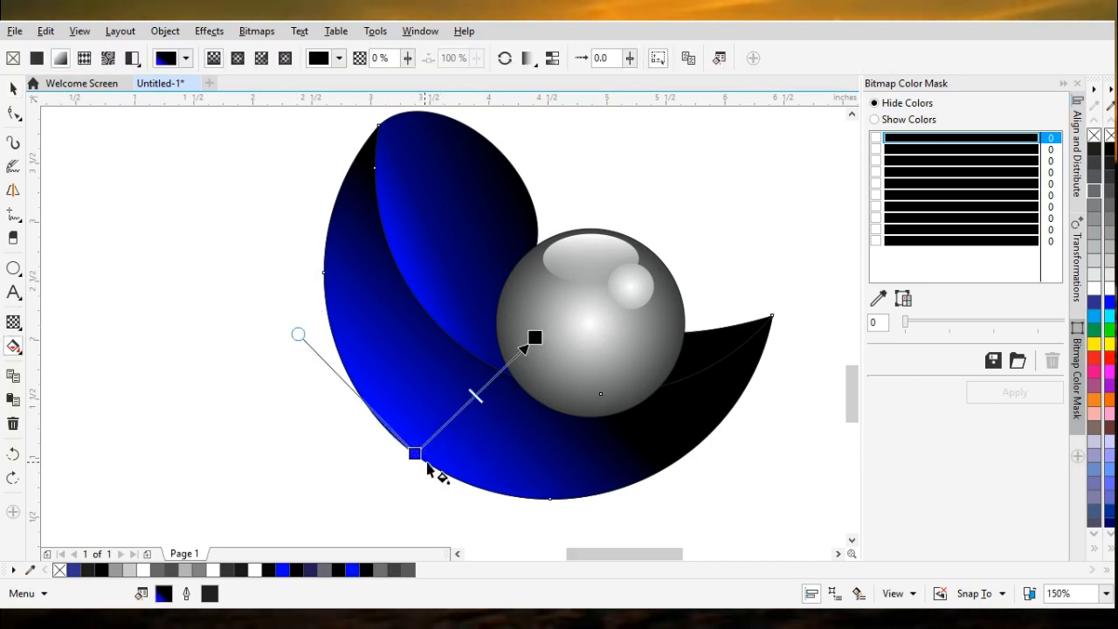
drag(415, 451, 452, 476)
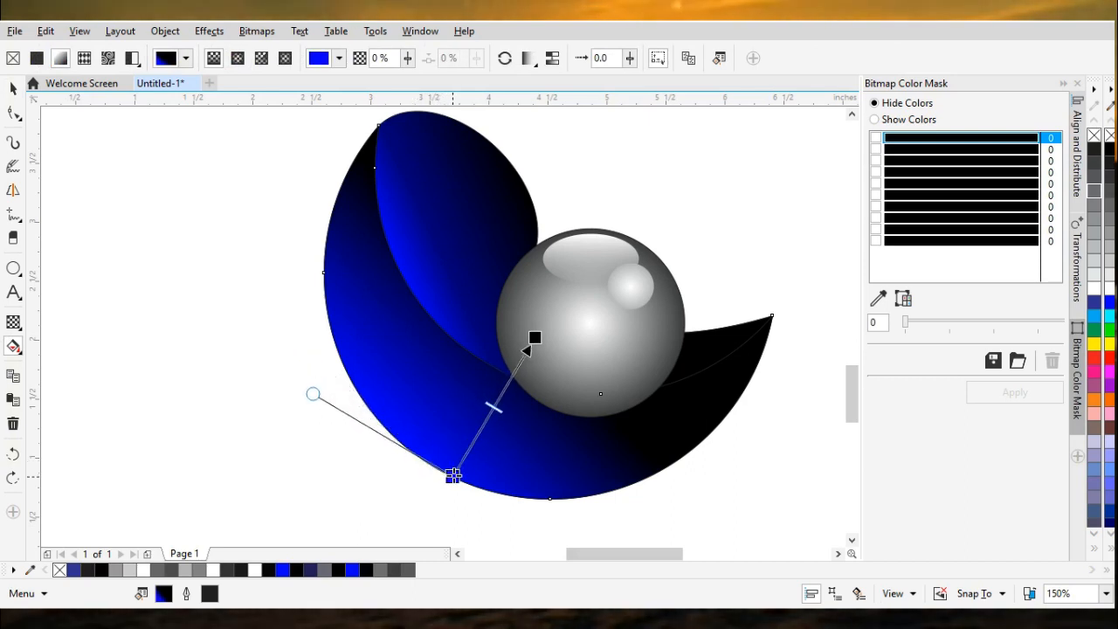
drag(534, 339, 531, 357)
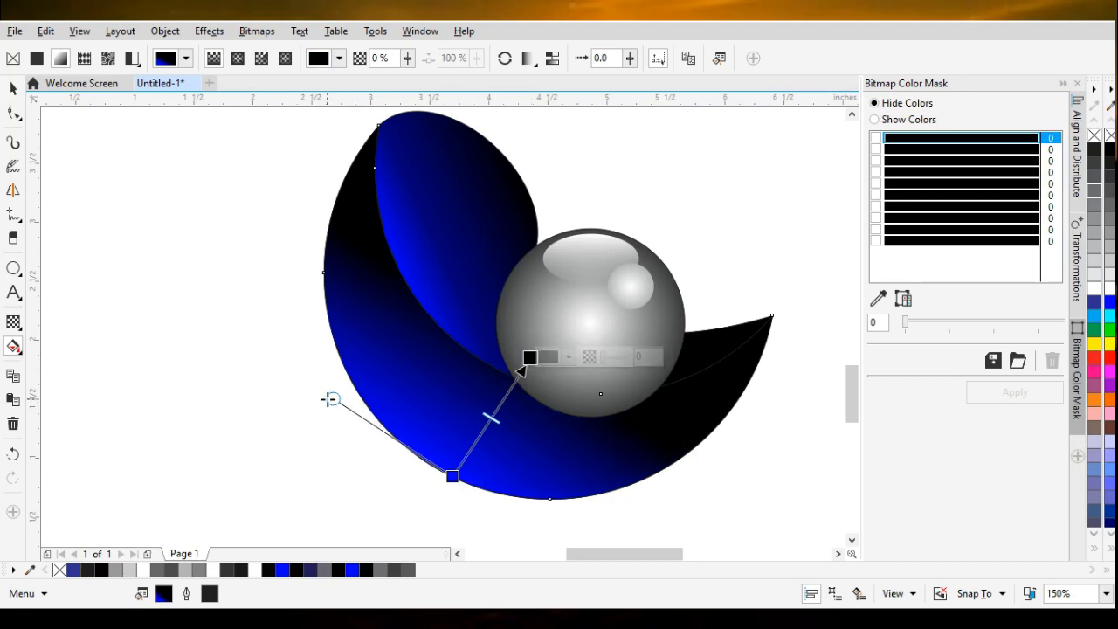
Narrow the crescent's gradient by bringing its side handle close to the blue start, and nudge that start slightly down and right.
drag(332, 400, 388, 438)
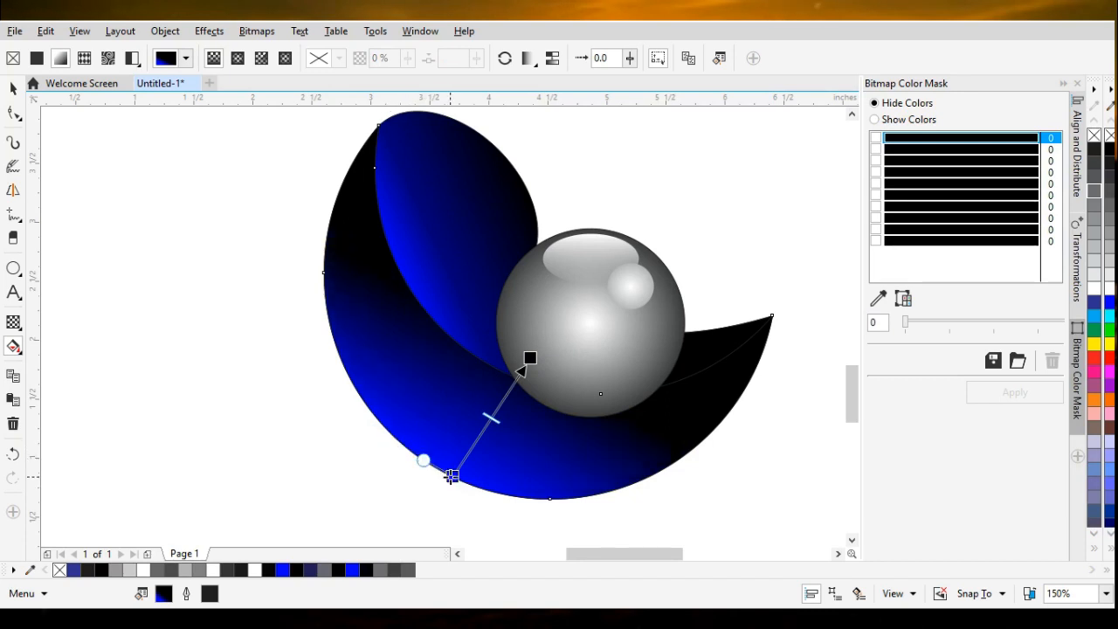
drag(452, 476, 457, 483)
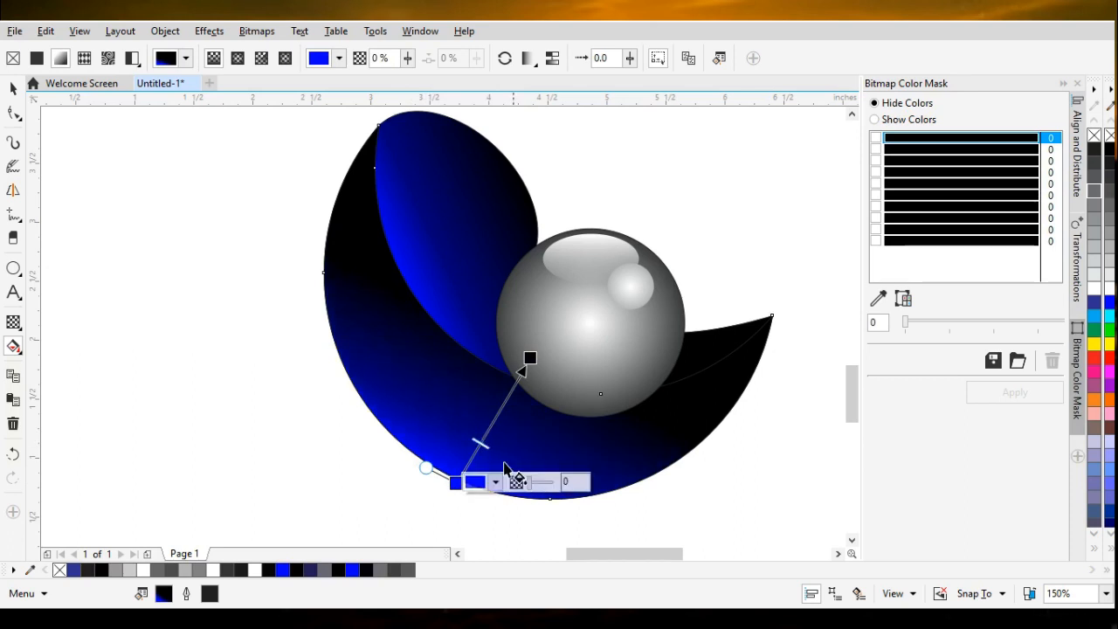
click(565, 545)
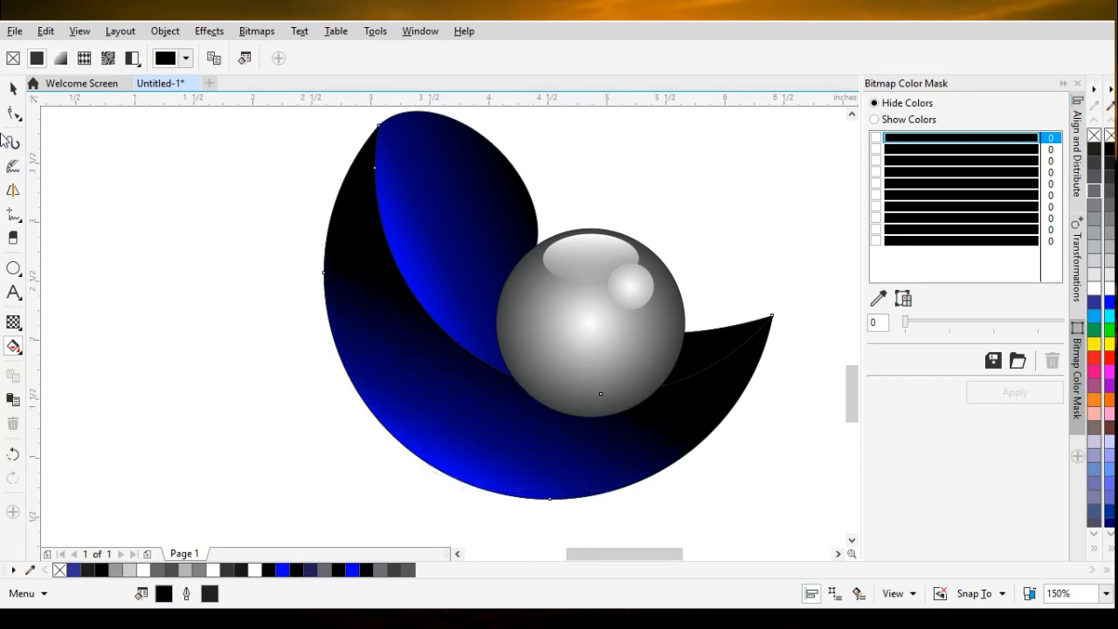
Bring the crescent to the front of the page so it overlaps the lower part of the sphere.
click(13, 87)
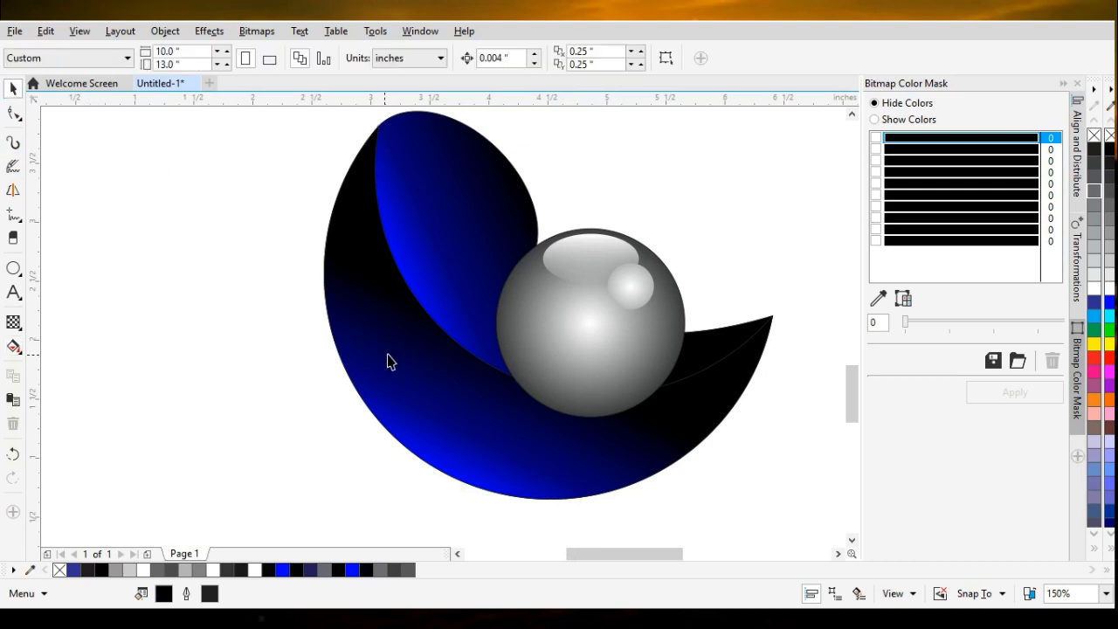
click(353, 373)
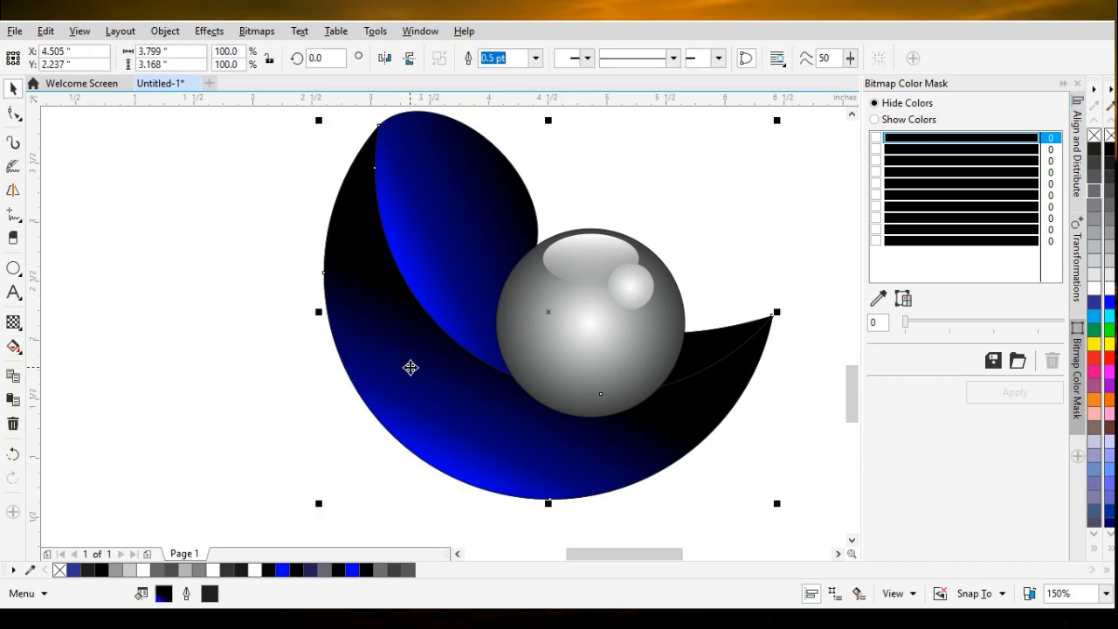
right_click(411, 367)
mouse_move(461, 425)
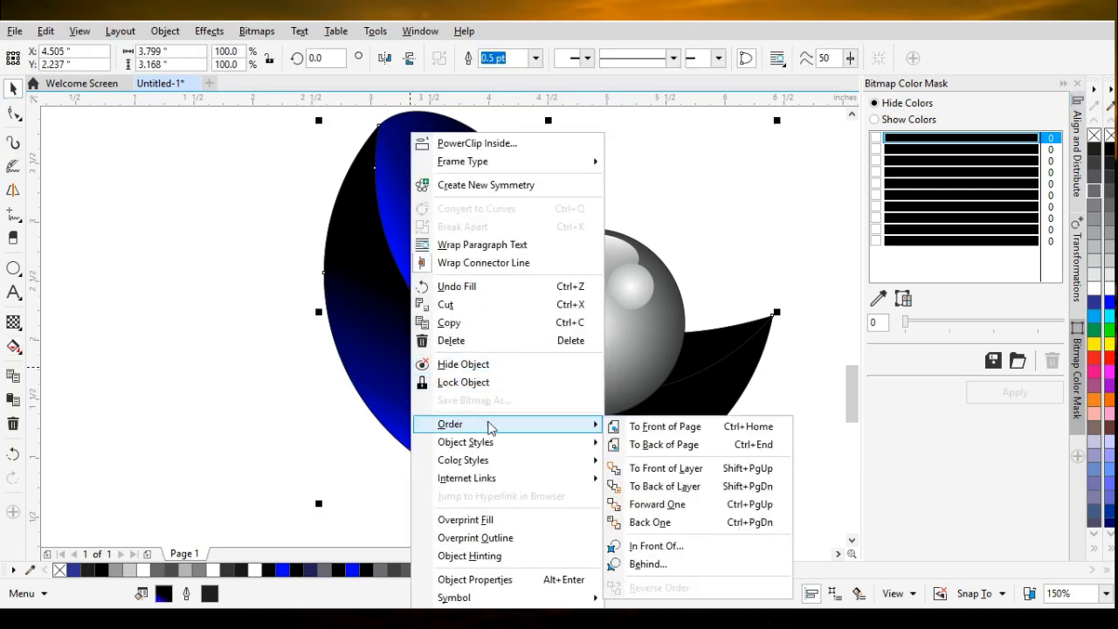
click(664, 428)
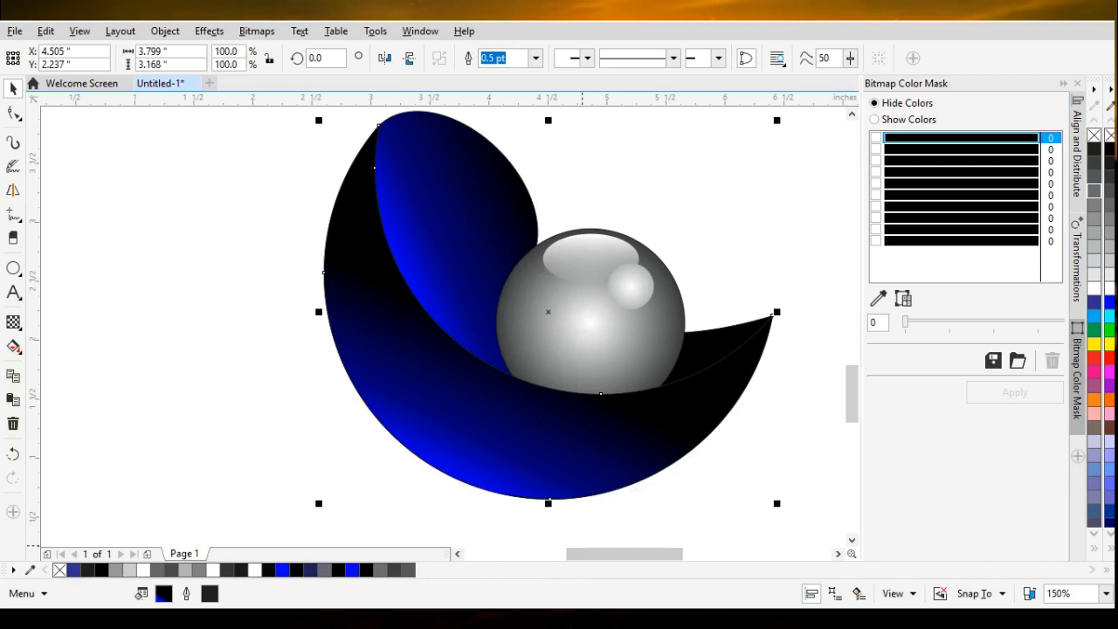
Select all parts of the logo and group them.
scroll(564, 467, down, 2)
drag(334, 208, 592, 391)
drag(703, 504, 704, 505)
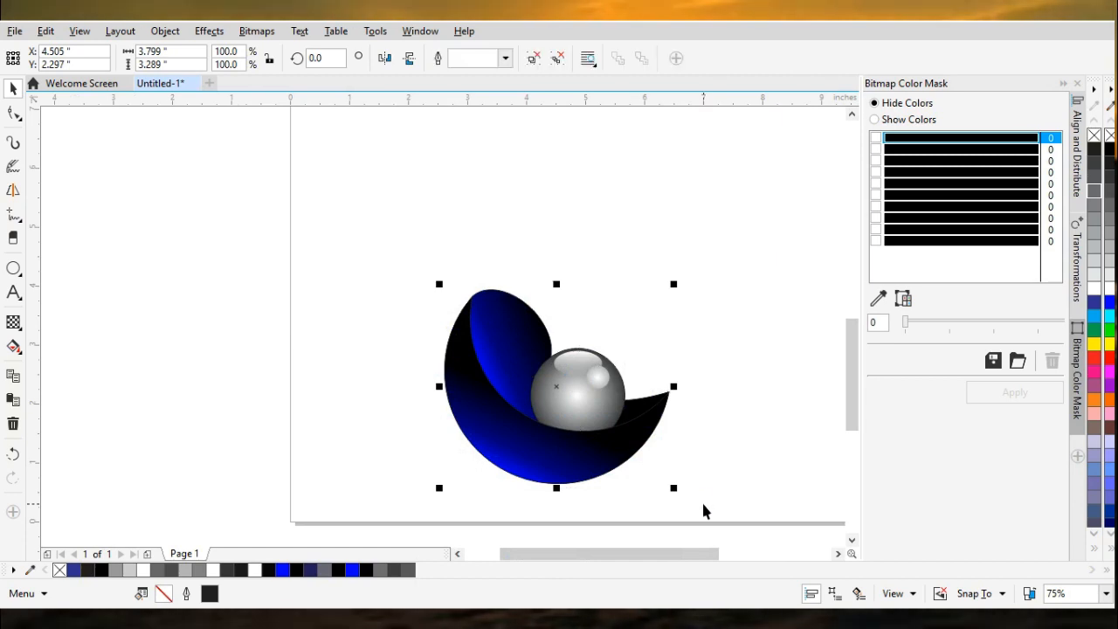
key(ctrl+g)
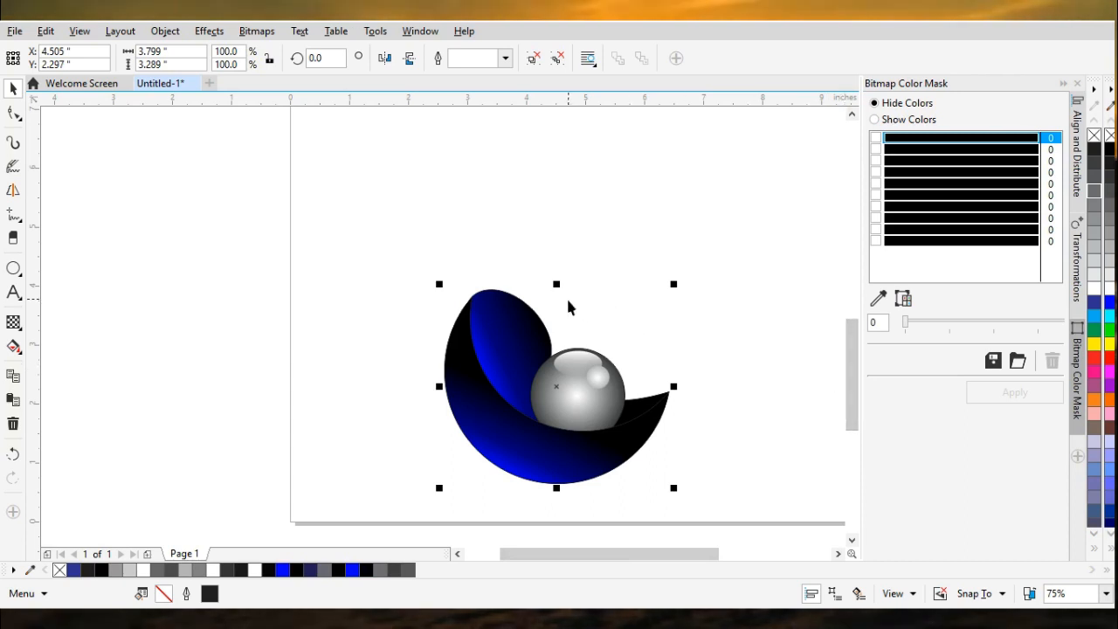
drag(557, 283, 558, 412)
drag(550, 481, 549, 481)
key(ctrl+z)
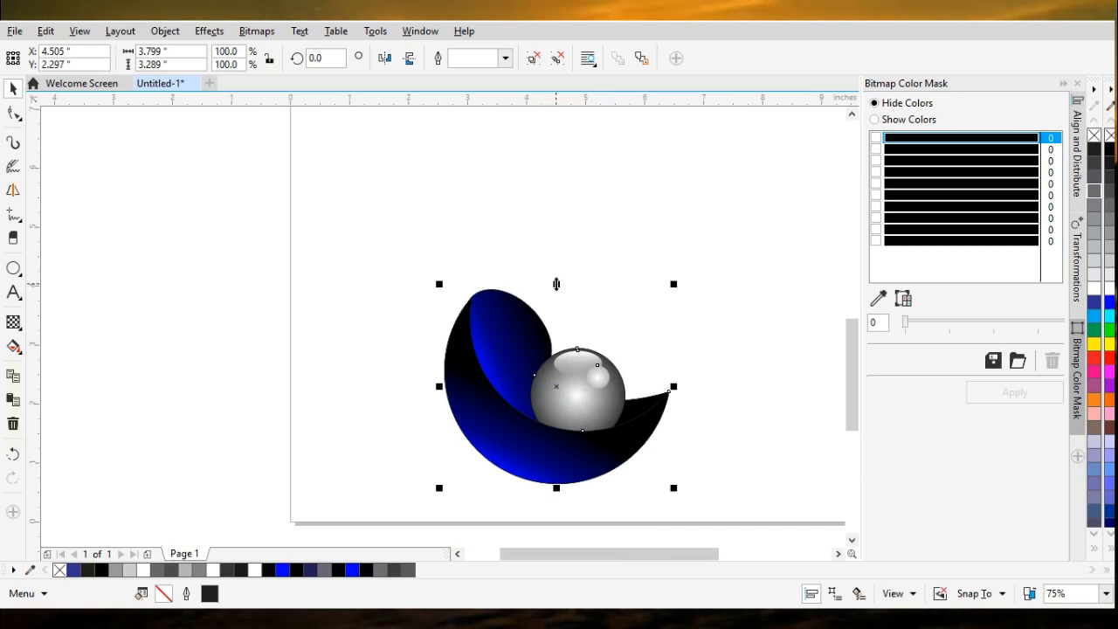
Mirror a copy of the logo vertically below it and convert that copy to a 300 dpi CMYK bitmap with anti-aliasing and a transparent background.
drag(557, 284, 547, 487)
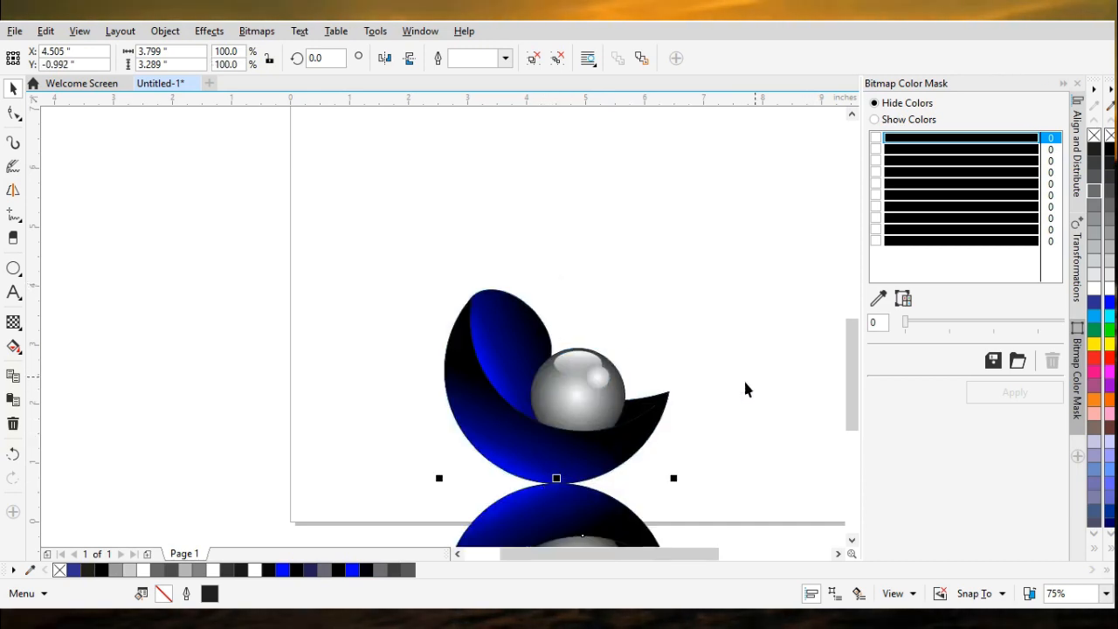
drag(855, 360, 851, 395)
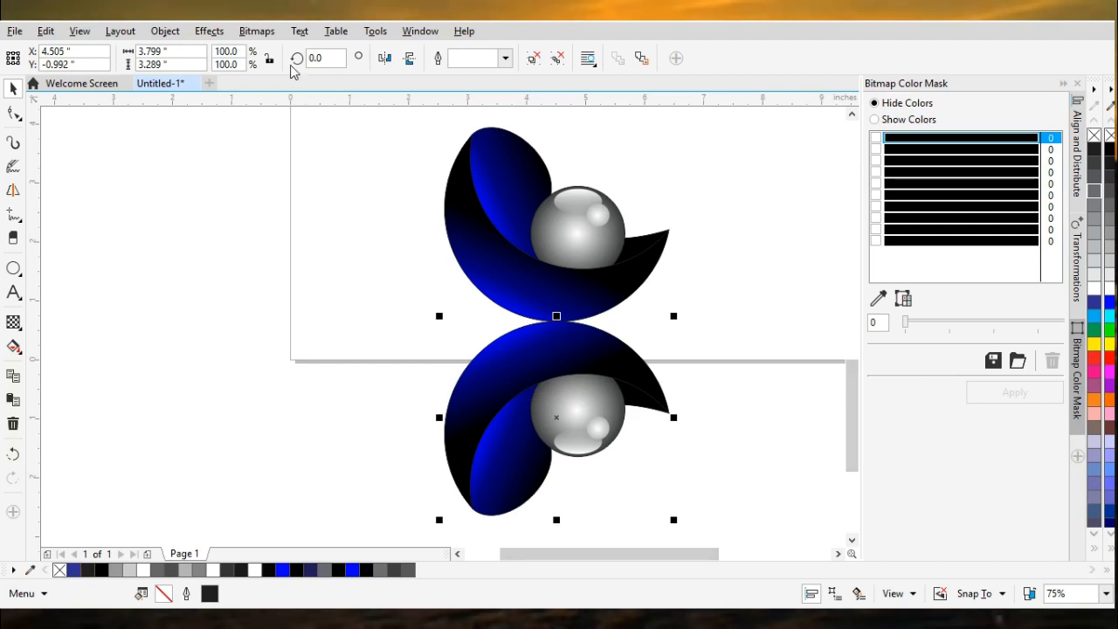
click(257, 30)
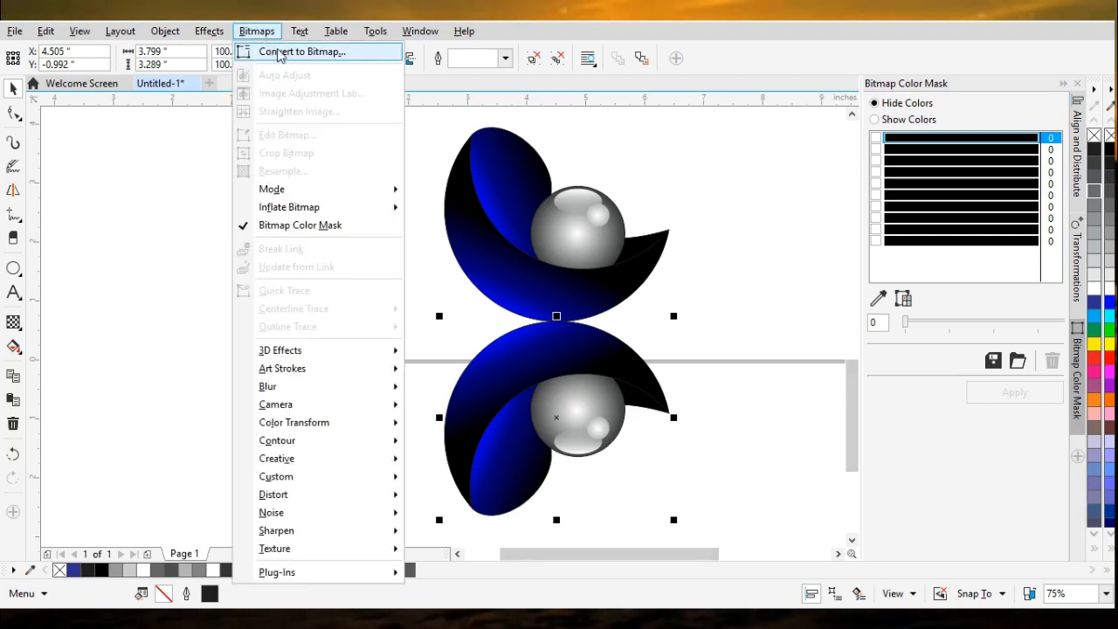
click(278, 52)
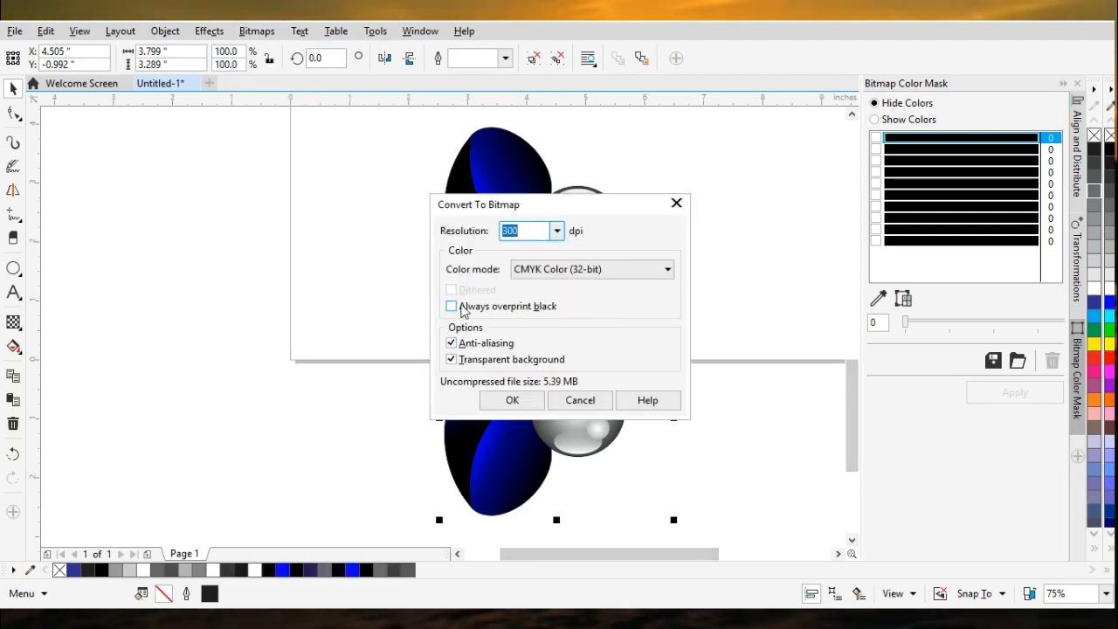
click(510, 400)
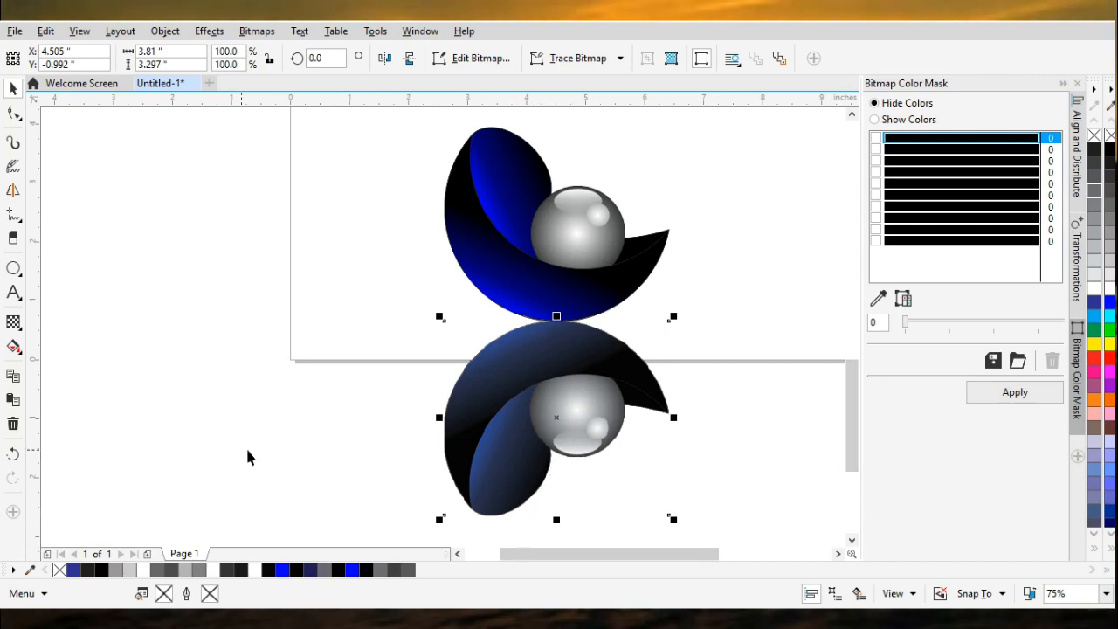
Apply a linear transparency to the mirrored bitmap, fading downward from the logo's base to fully transparent just below the reflected sphere.
click(21, 330)
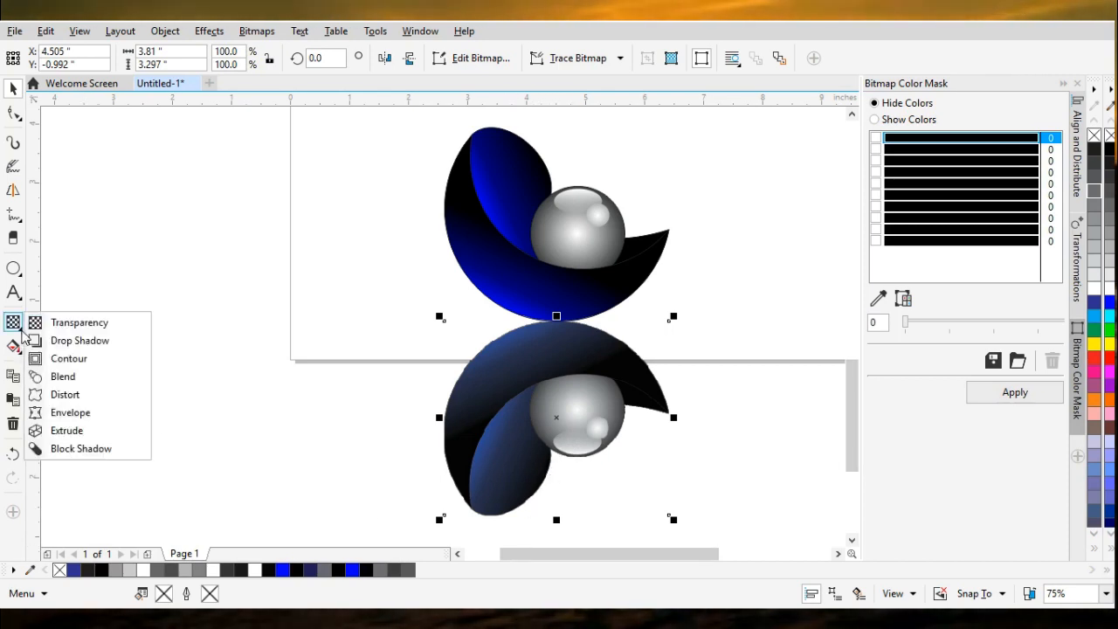
click(66, 320)
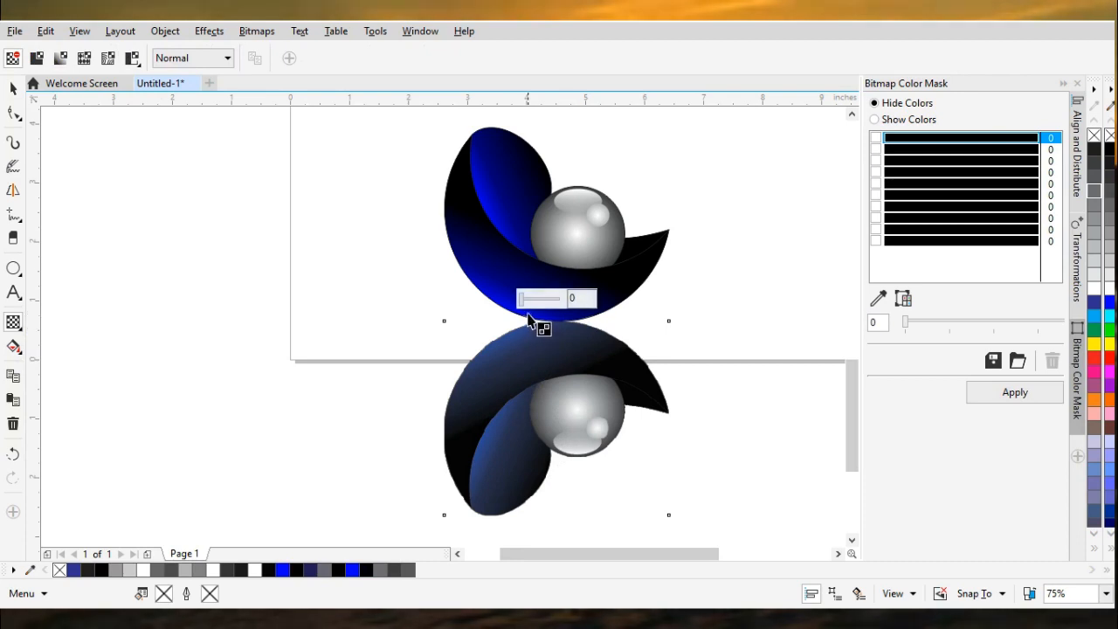
drag(528, 312, 525, 499)
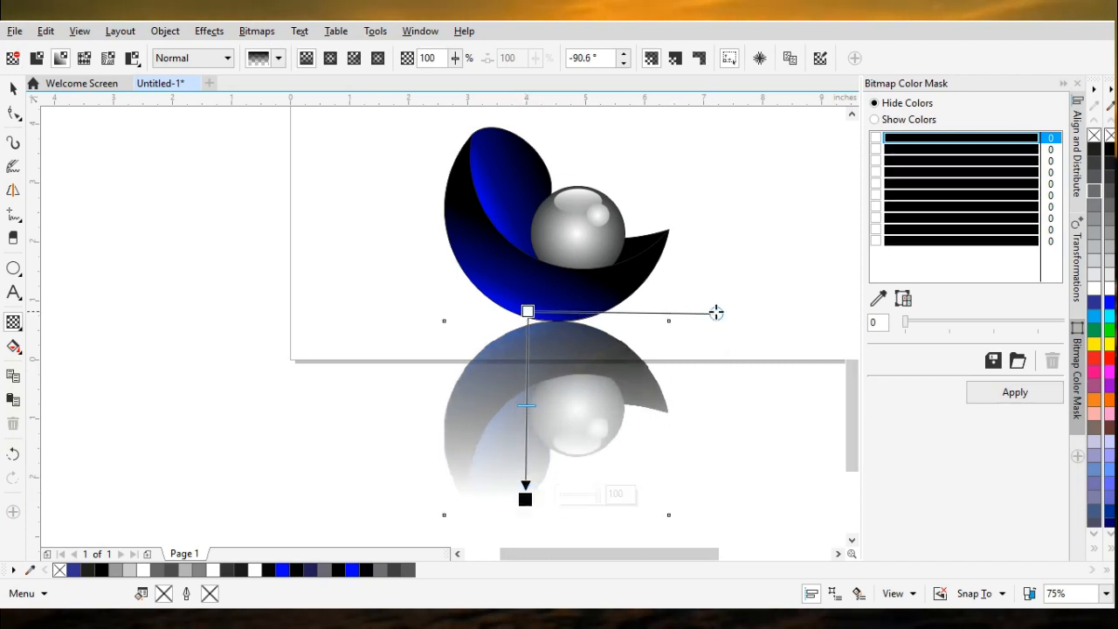
drag(707, 314, 642, 308)
drag(525, 499, 522, 455)
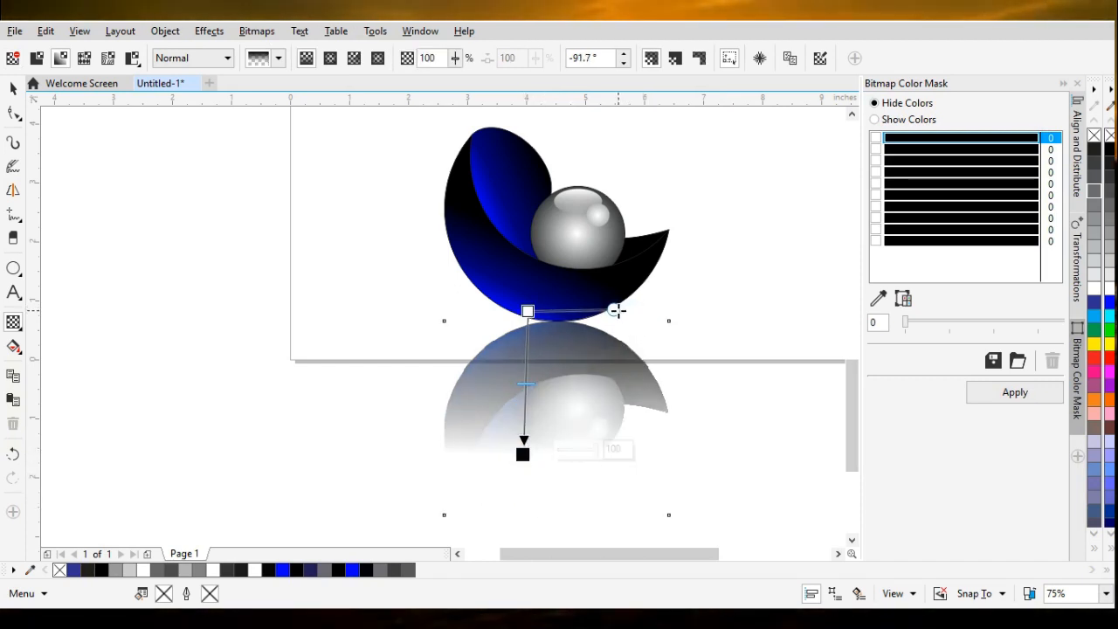
drag(616, 309, 694, 313)
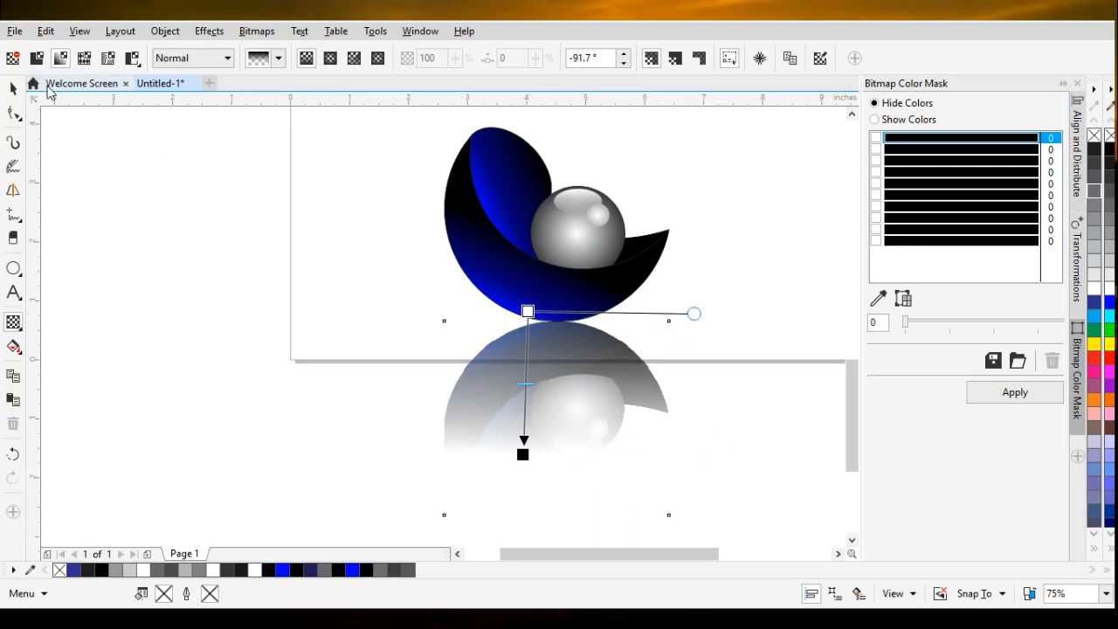
Select the logo together with its faded reflection and group them.
click(13, 90)
mouse_move(379, 114)
mouse_down()
mouse_move(564, 192)
mouse_move(659, 447)
mouse_move(713, 528)
mouse_move(734, 516)
mouse_up()
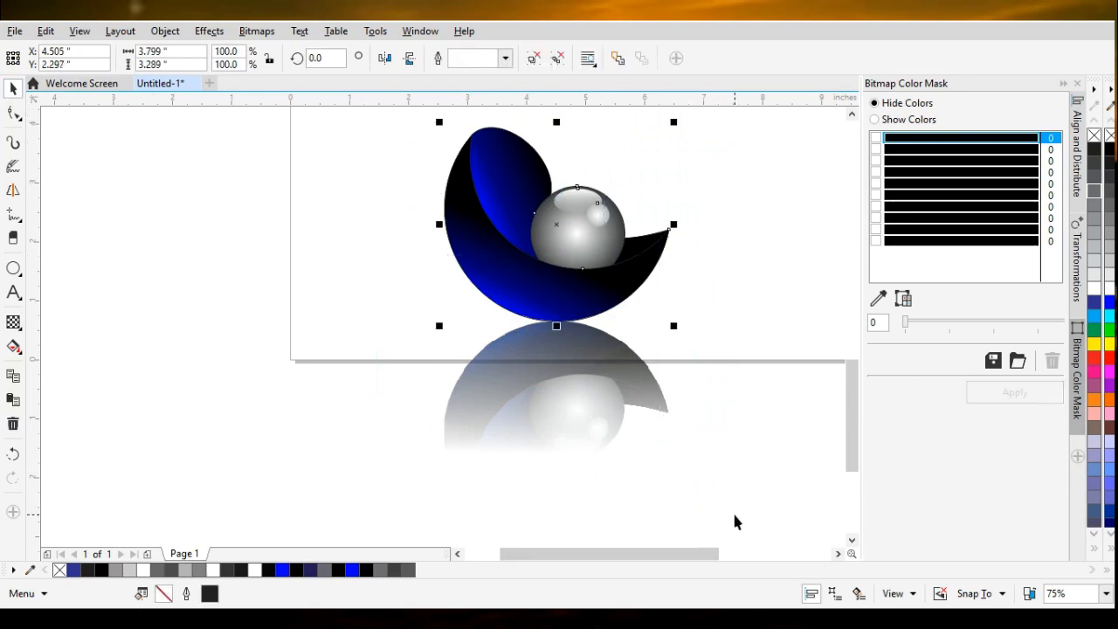
mouse_move(381, 112)
mouse_down()
mouse_move(481, 154)
mouse_move(672, 359)
mouse_move(732, 557)
mouse_move(739, 490)
mouse_move(746, 516)
mouse_up()
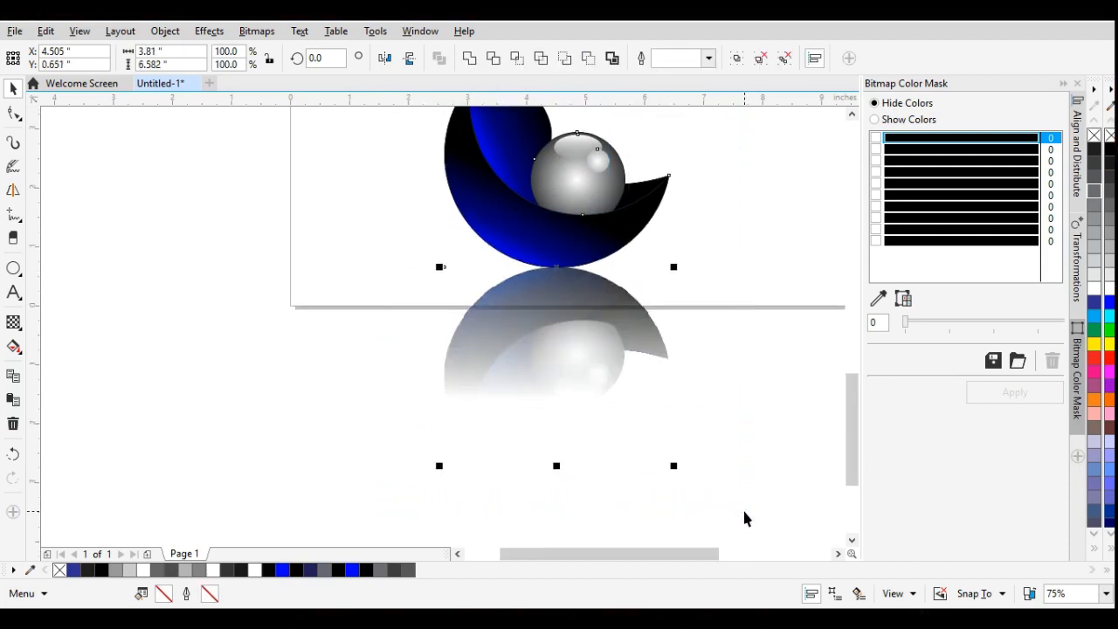
key(ctrl+g)
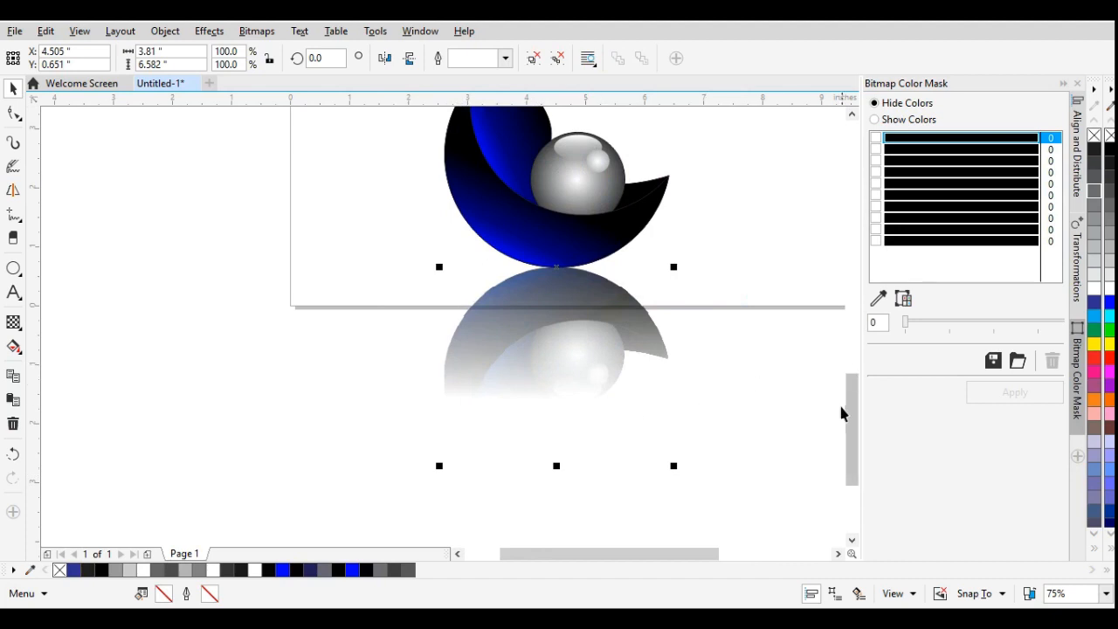
drag(848, 409, 850, 384)
key(F3)
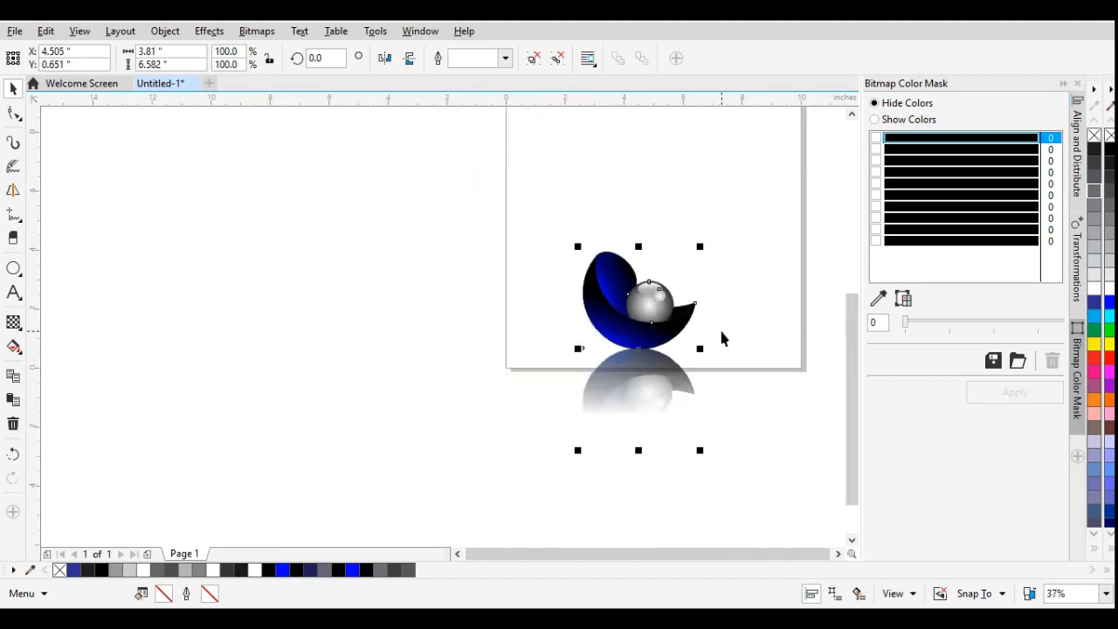
scroll(722, 339, up, 2)
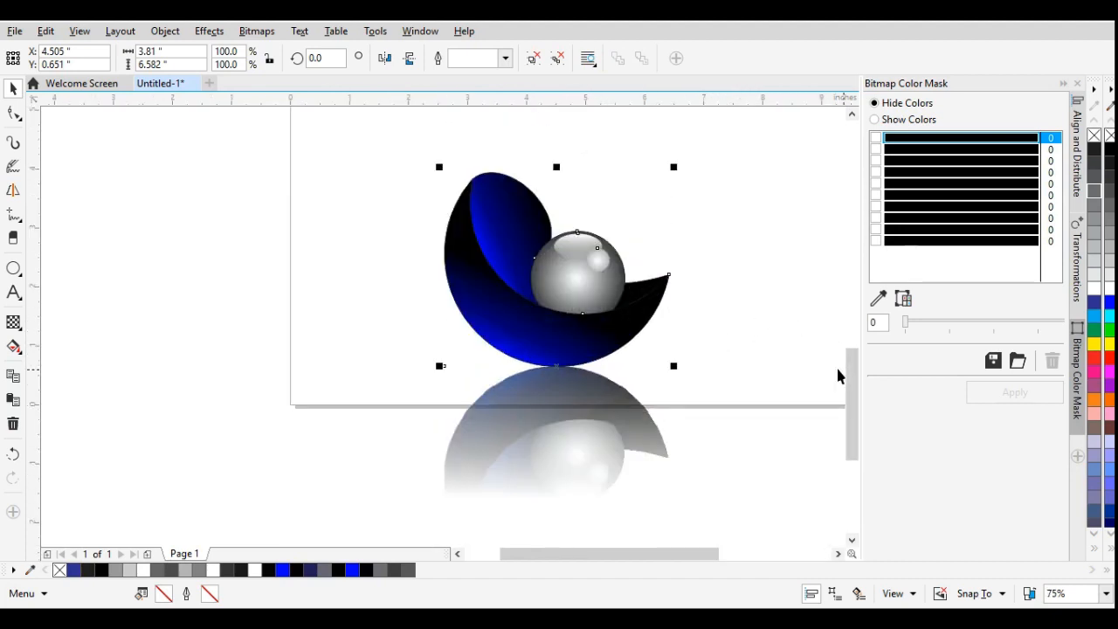
drag(849, 369, 855, 356)
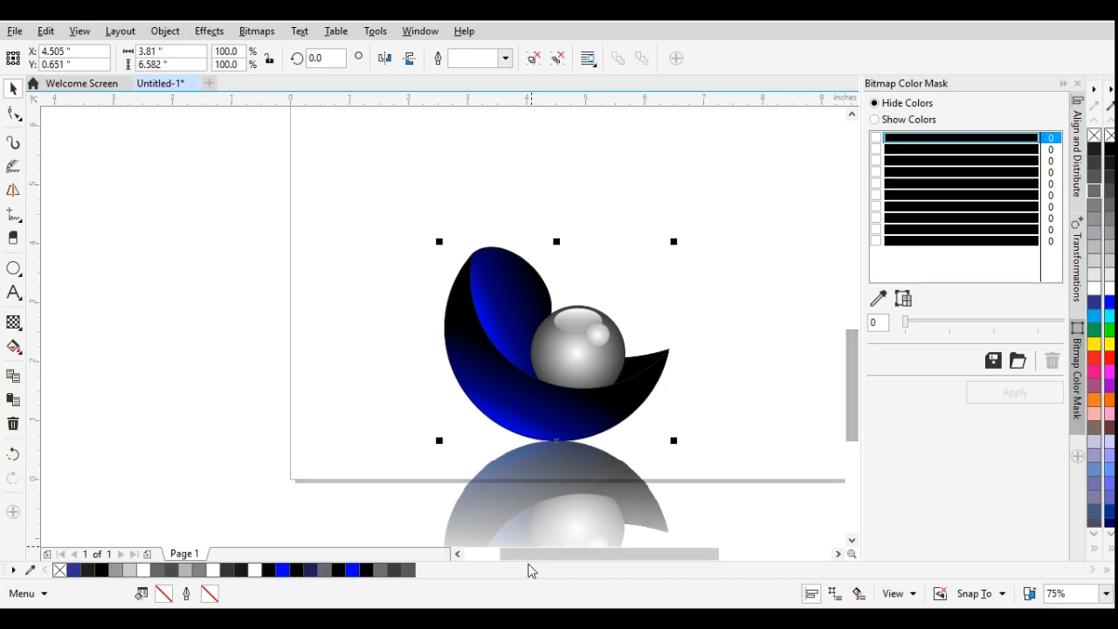